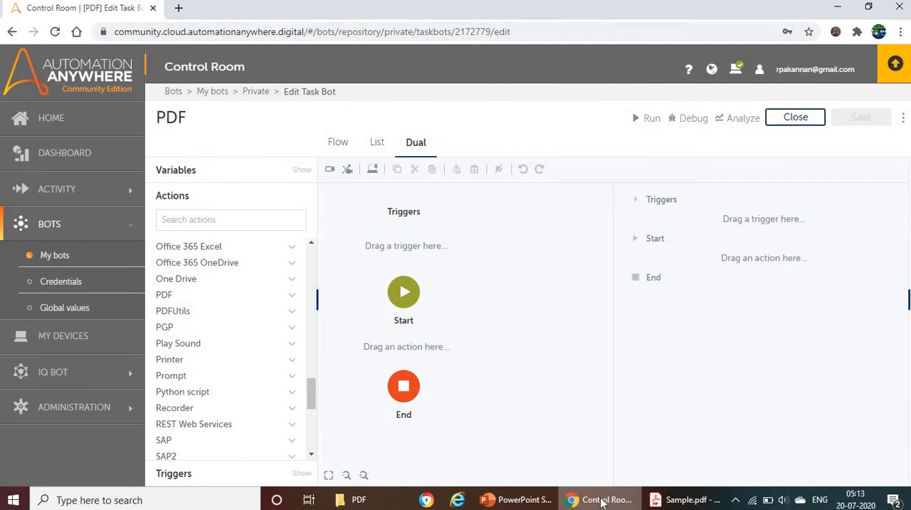
Add the PDF Encrypt document action between Start and End, with its PDF path taken from a desktop file.
{"action": "left_click", "coordinate": [292, 294]}
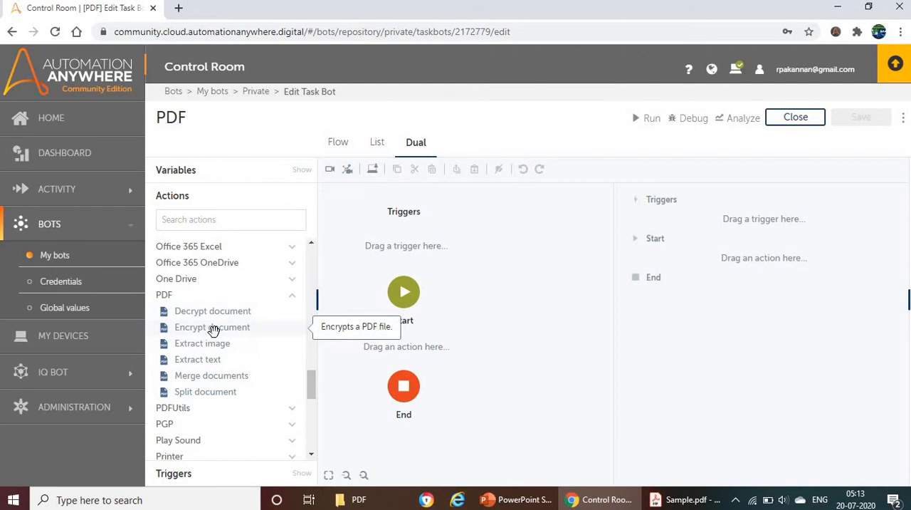
{"action": "left_click_drag", "start_coordinate": [270, 332], "coordinate": [422, 345]}
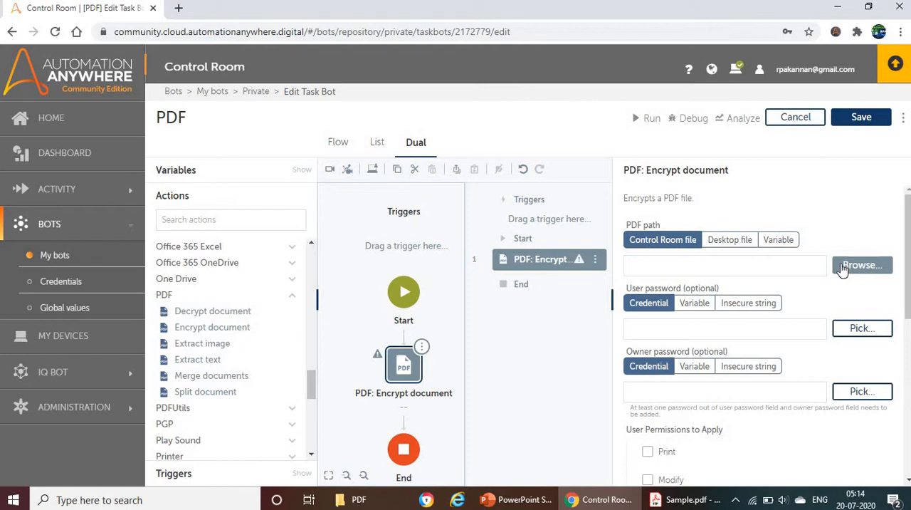
{"action": "left_click", "coordinate": [734, 245]}
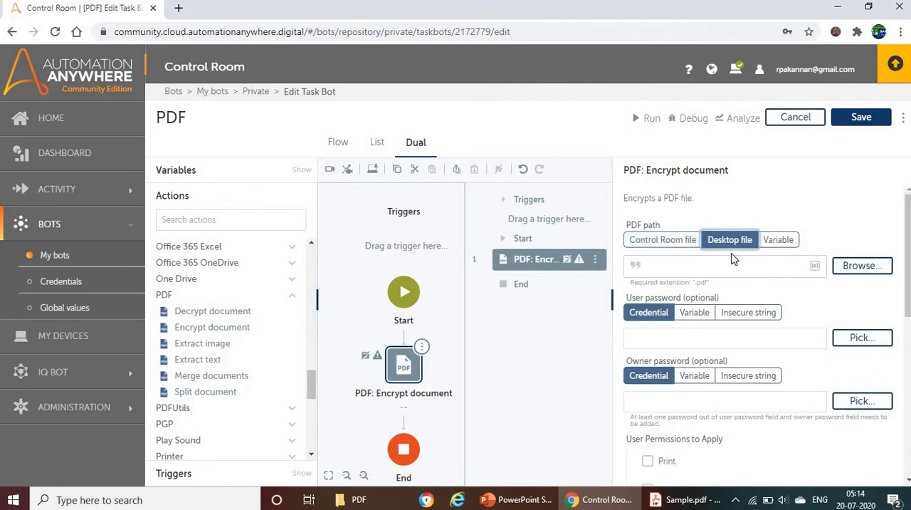
{"action": "left_click", "coordinate": [733, 262]}
{"action": "left_click", "coordinate": [145, 67]}
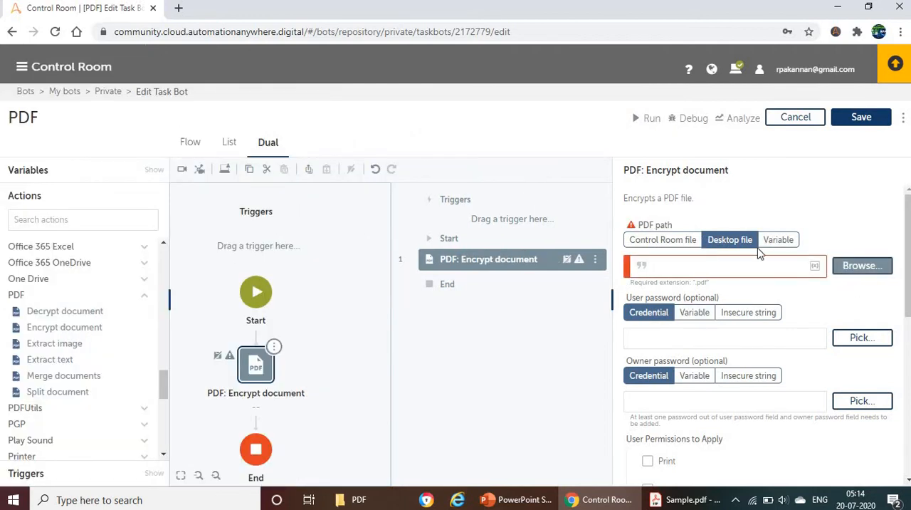
Copy the address of the PDF folder holding the Sample file and enter C:\A2019\Documents\PDF\ as the desktop file path to encrypt.
{"action": "left_click", "coordinate": [790, 255]}
{"action": "left_click", "coordinate": [735, 241]}
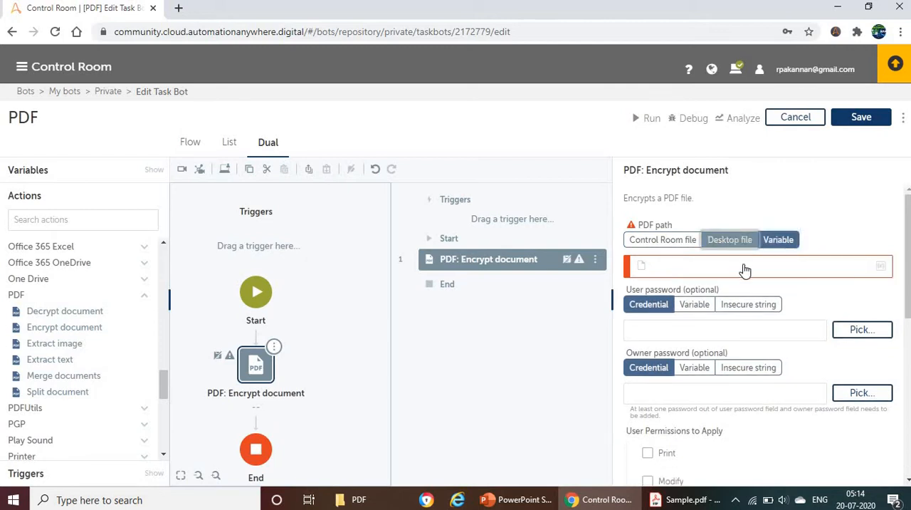
{"action": "left_click", "coordinate": [744, 264]}
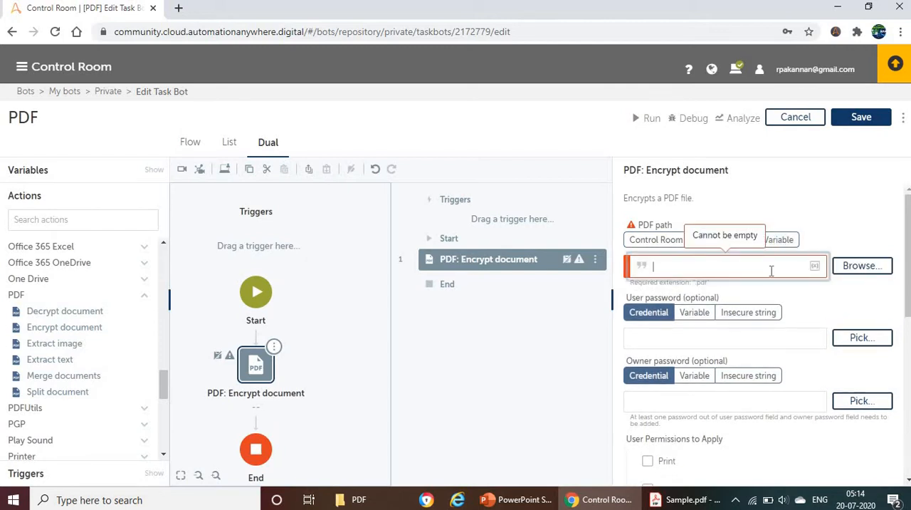
{"action": "left_click", "coordinate": [360, 500]}
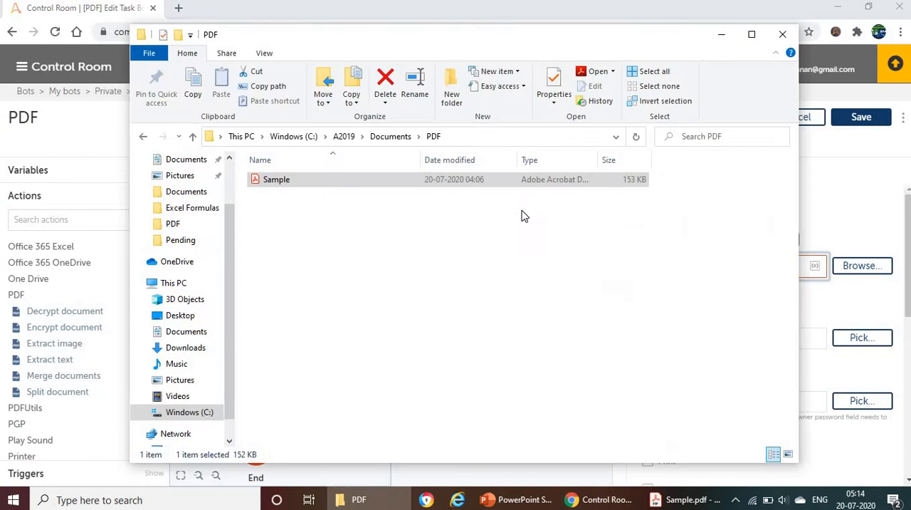
{"action": "left_click", "coordinate": [473, 143]}
{"action": "key", "text": "ctrl+c"}
{"action": "left_click", "coordinate": [878, 222]}
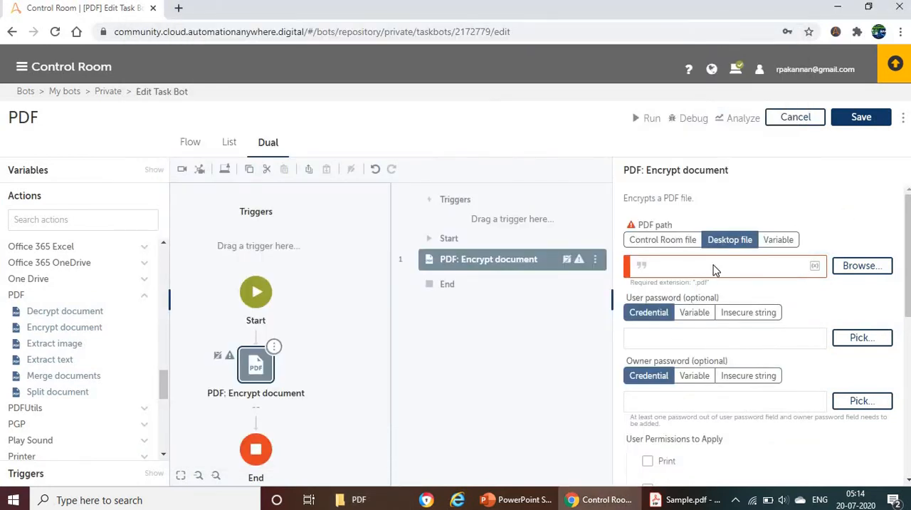
{"action": "left_click", "coordinate": [737, 270]}
{"action": "key", "text": "ctrl+z"}
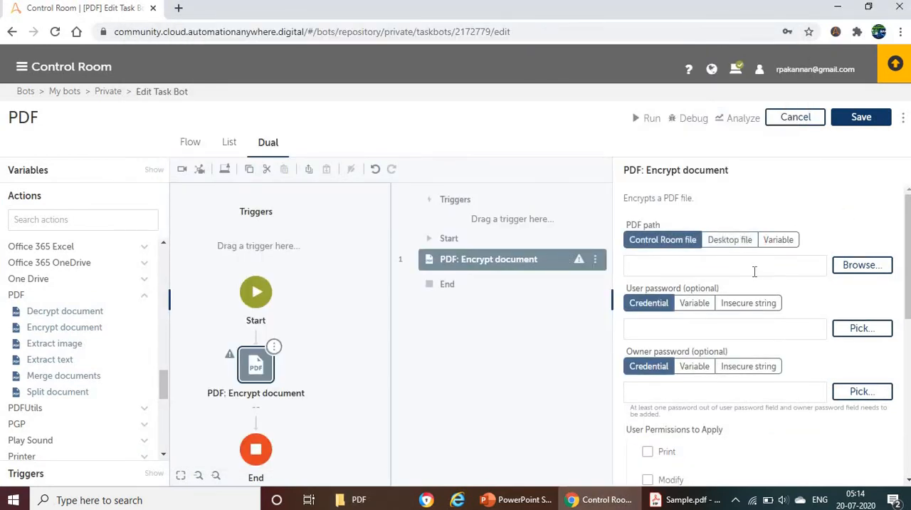
{"action": "left_click", "coordinate": [733, 242]}
{"action": "left_click", "coordinate": [708, 266]}
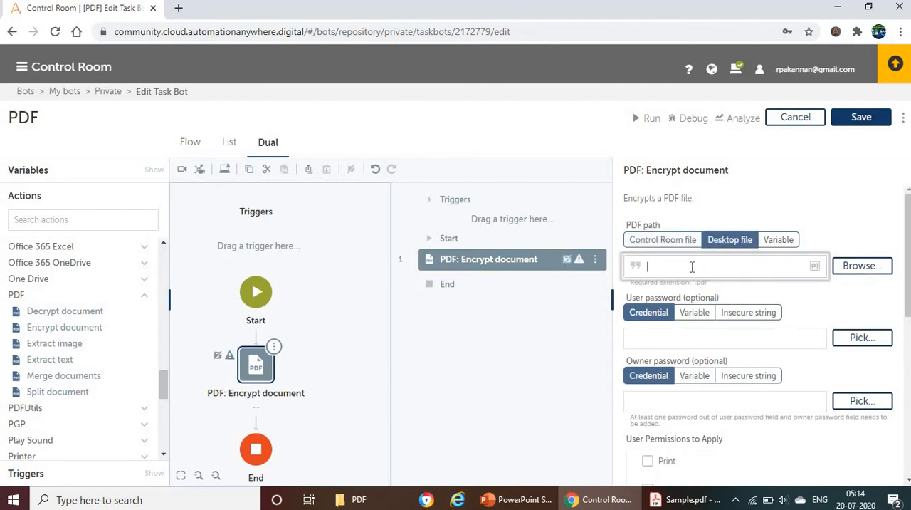
{"action": "key", "text": "ctrl+v"}
Copy the Sample file's name from the PDF folder and complete the source path with Sample.pdf.
{"action": "key", "text": "alt+Tab"}
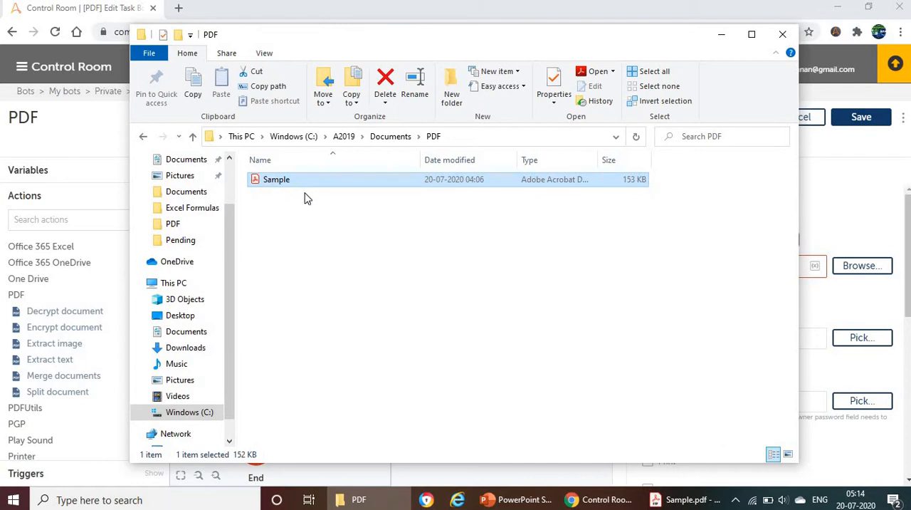
{"action": "key", "text": "F2"}
{"action": "key", "text": "ctrl+c"}
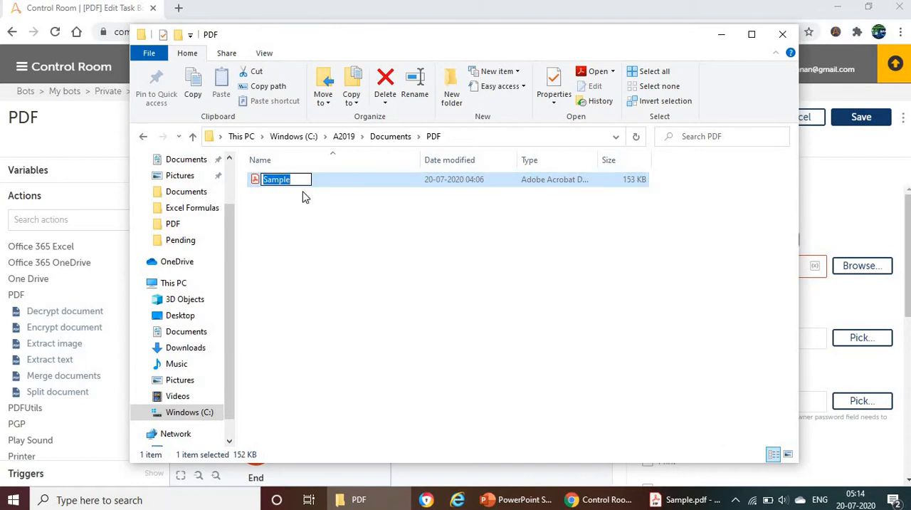
{"action": "left_click", "coordinate": [816, 209]}
{"action": "left_click", "coordinate": [789, 270]}
{"action": "key", "text": "ctrl+v"}
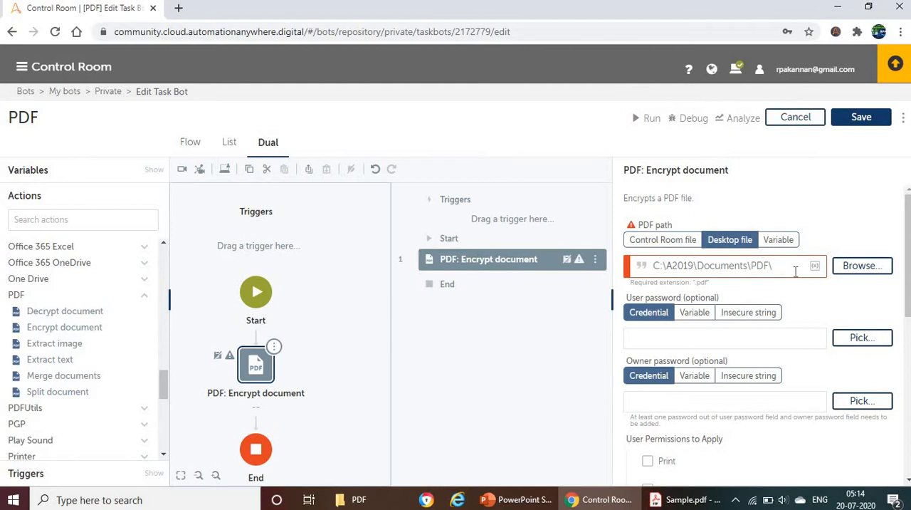
{"action": "type", "text": ".pdf"}
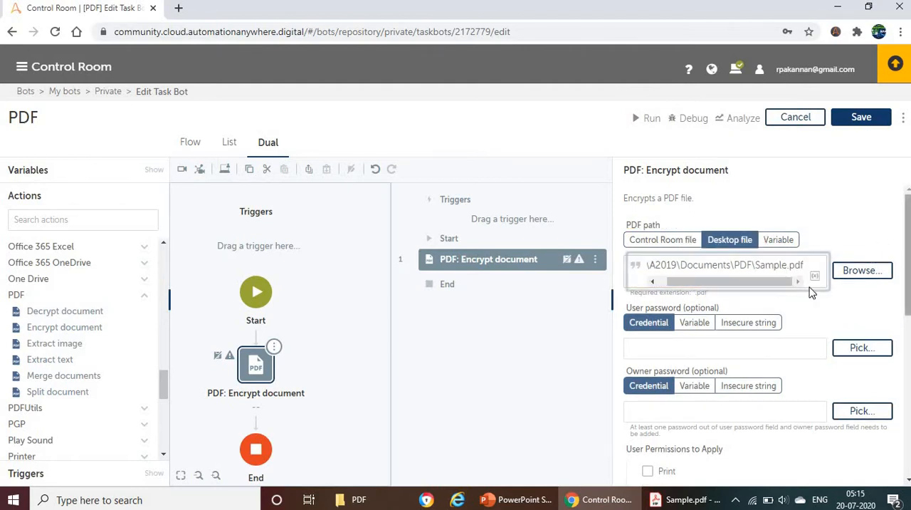
{"action": "left_click", "coordinate": [651, 303]}
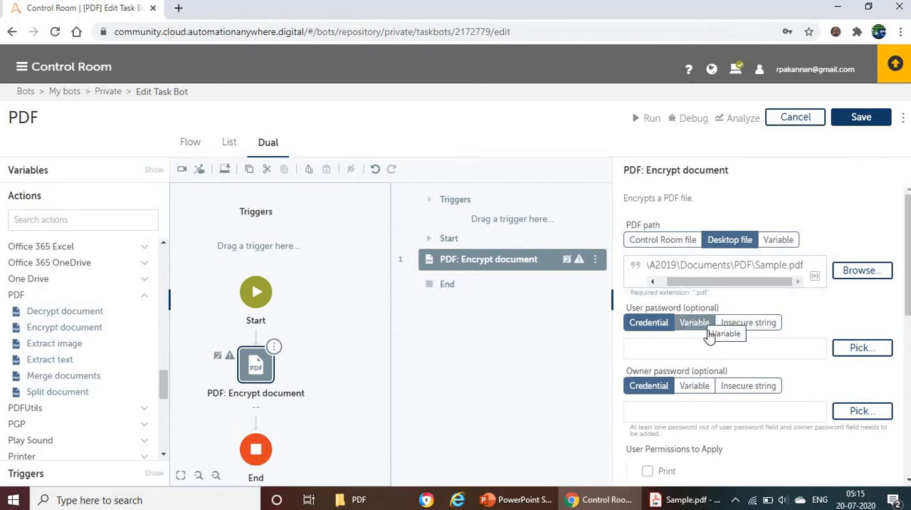
Switch to the PowerPoint slide show and read the slide explaining the user and owner passwords.
{"action": "left_click", "coordinate": [543, 501]}
{"action": "key", "text": "Right"}
{"action": "key", "text": "Right"}
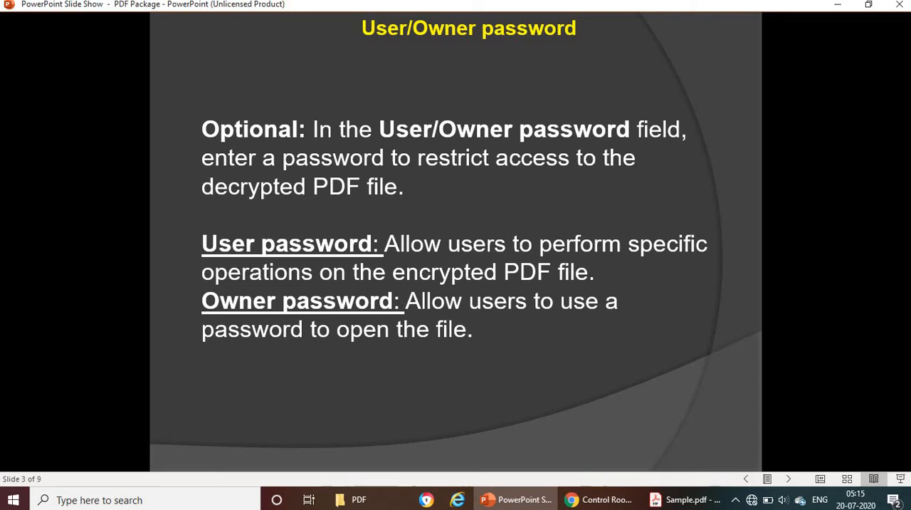
{"action": "scroll", "coordinate": [432, 306], "scroll_direction": "up", "scroll_amount": 1}
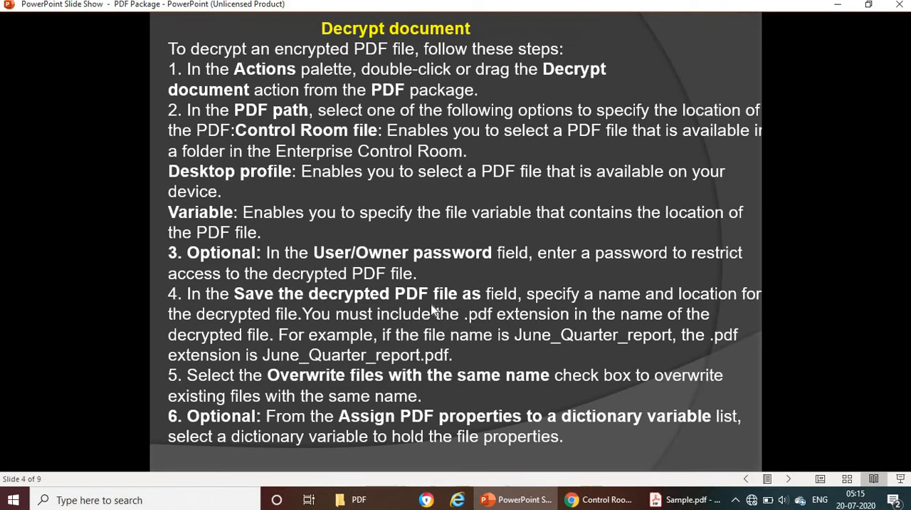
{"action": "scroll", "coordinate": [452, 307], "scroll_direction": "down", "scroll_amount": 1}
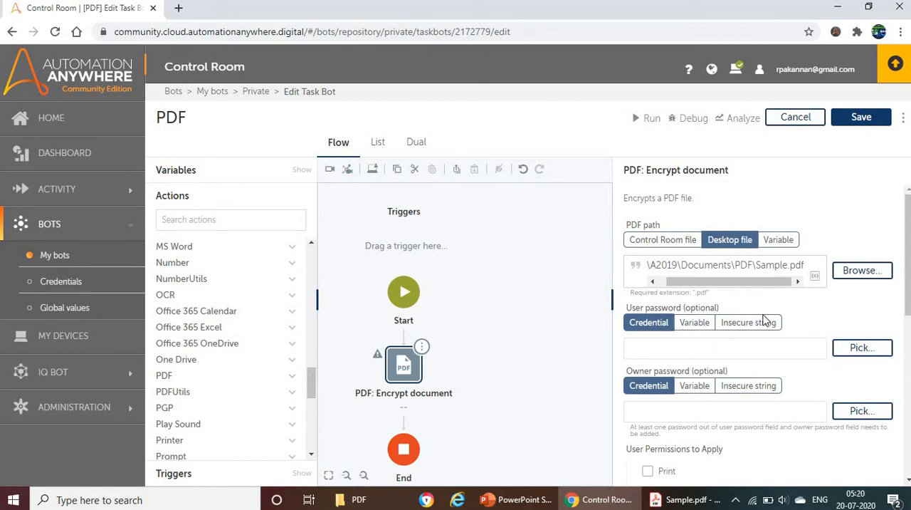
Set the user password source to Insecure string and enter the user password.
{"action": "left_click", "coordinate": [742, 327]}
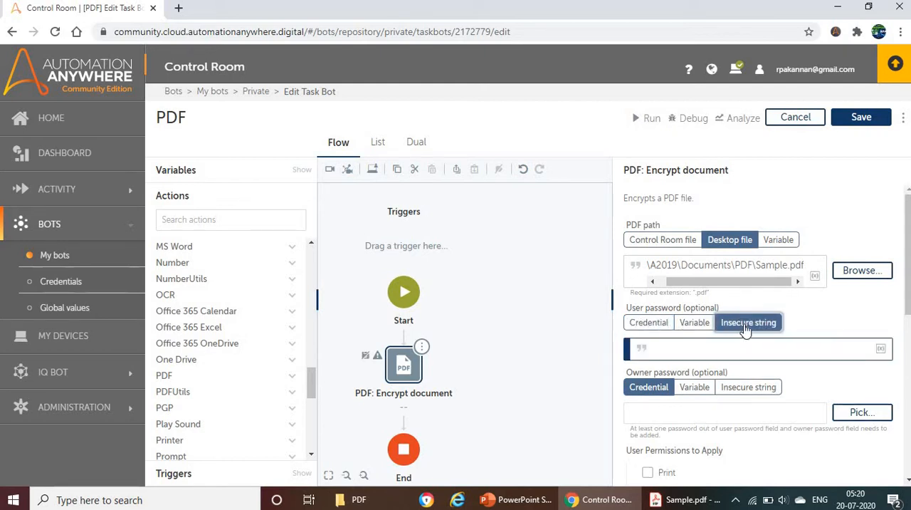
{"action": "left_click", "coordinate": [685, 343]}
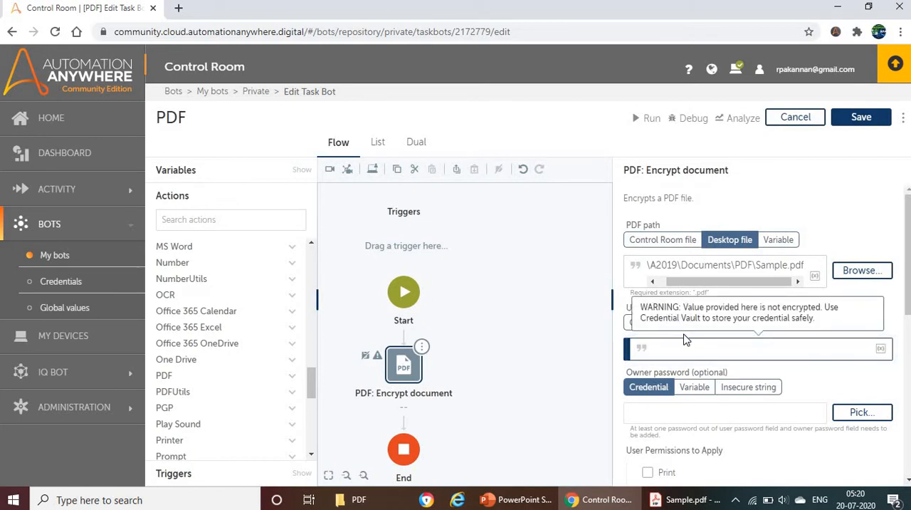
{"action": "type", "text": "123"}
Set the owner password source to Insecure string and enter the owner password.
{"action": "scroll", "coordinate": [758, 324], "scroll_direction": "down", "scroll_amount": 1}
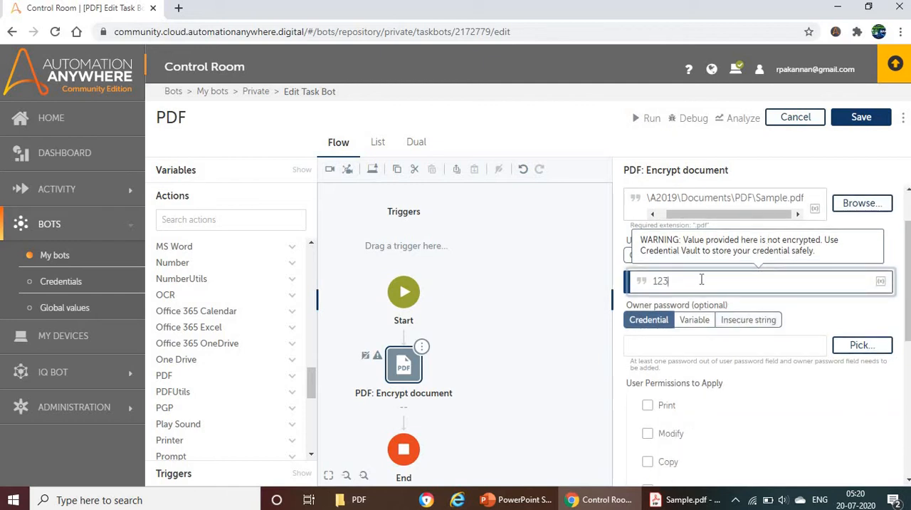
{"action": "left_click", "coordinate": [737, 320]}
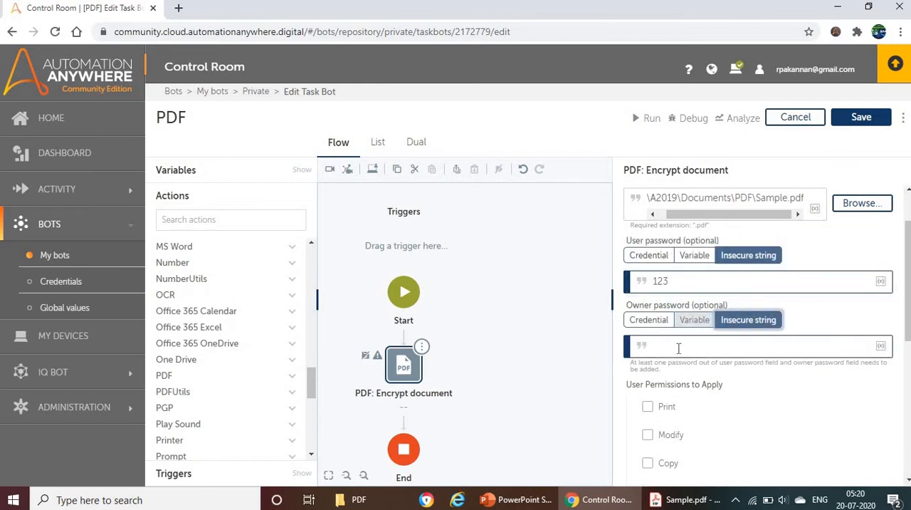
{"action": "left_click", "coordinate": [706, 341]}
{"action": "scroll", "coordinate": [666, 336], "scroll_direction": "down", "scroll_amount": 1}
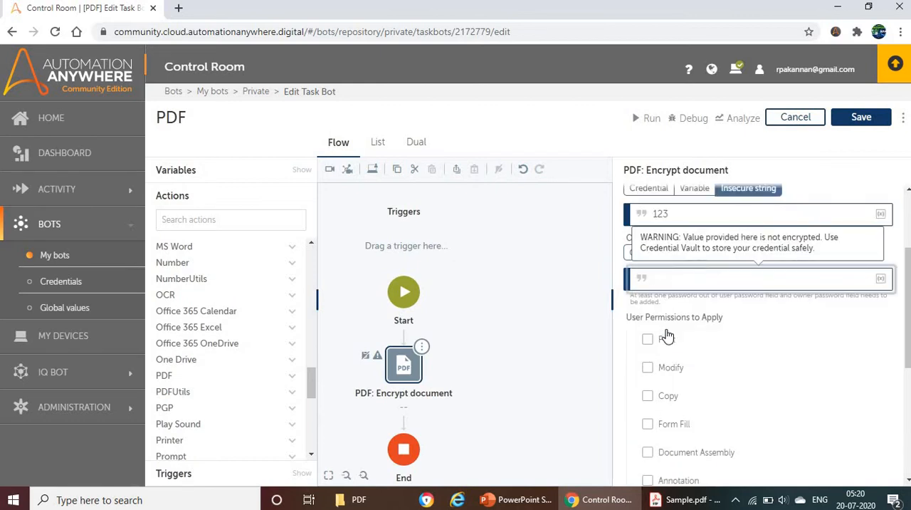
{"action": "type", "text": "1234"}
{"action": "left_click", "coordinate": [733, 317]}
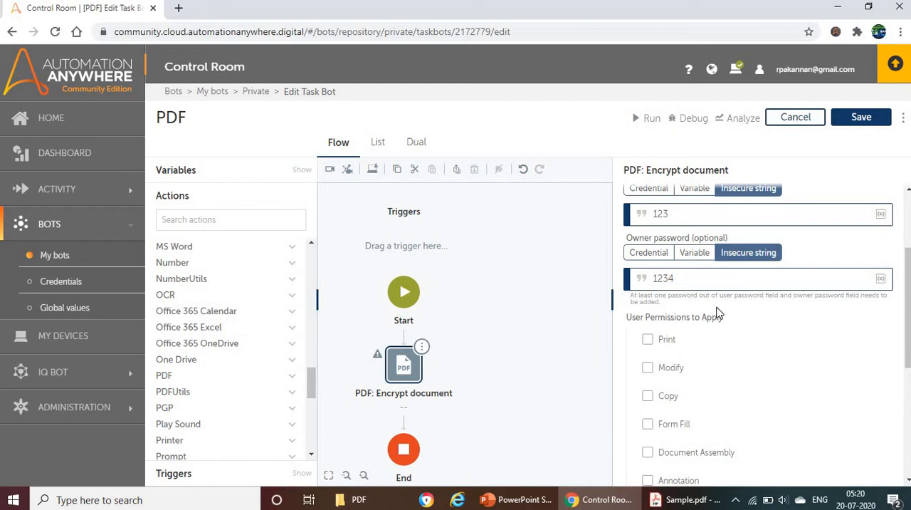
Enable the Print permission among the user permissions to apply.
{"action": "left_click", "coordinate": [647, 341]}
{"action": "scroll", "coordinate": [701, 327], "scroll_direction": "down", "scroll_amount": 3}
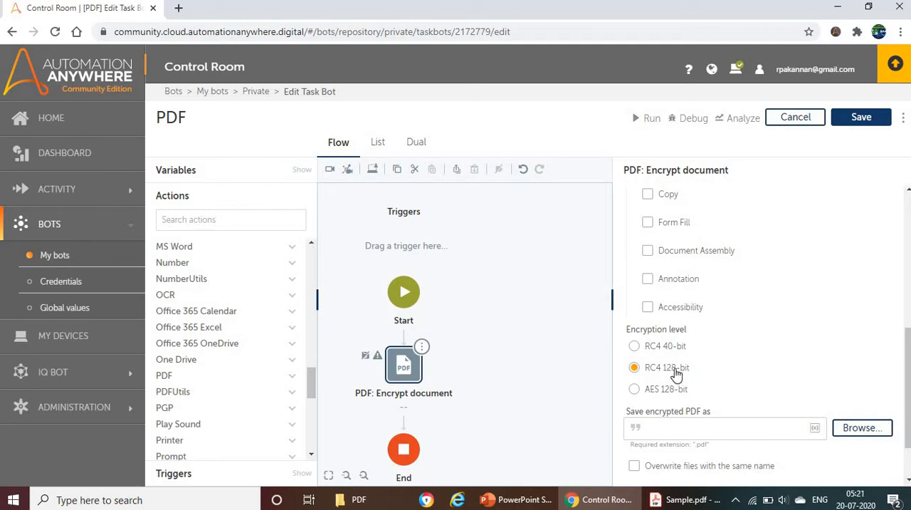
{"action": "scroll", "coordinate": [687, 356], "scroll_direction": "down", "scroll_amount": 1}
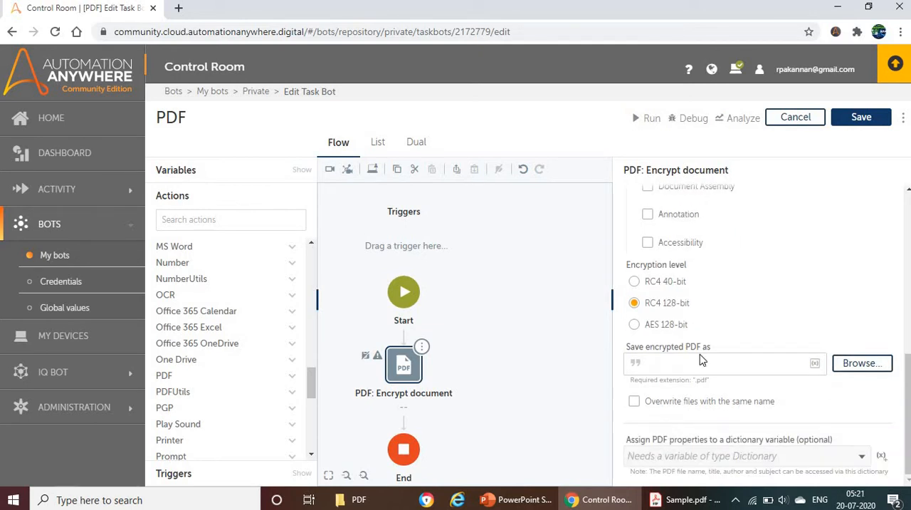
Copy the PDF folder's address and enter C:\A2019\Documents\PDF\ as the save location of the encrypted PDF.
{"action": "left_click", "coordinate": [687, 364]}
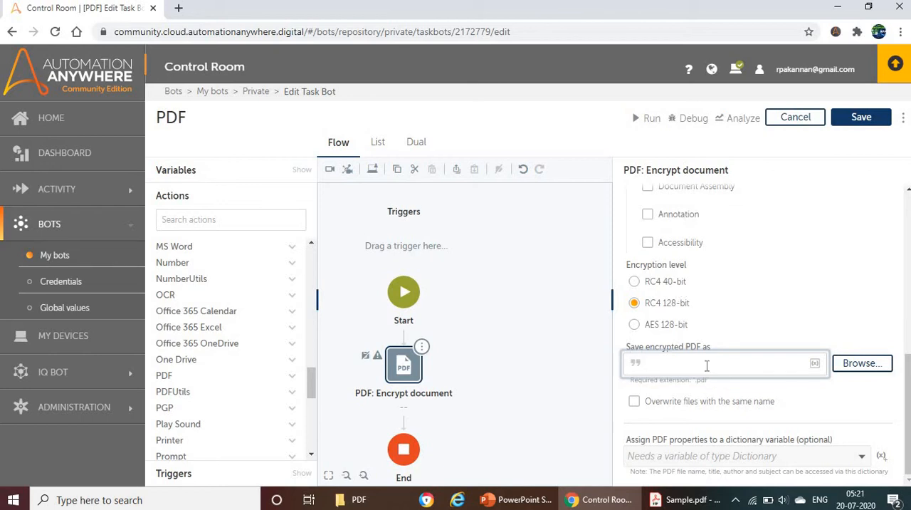
{"action": "left_click", "coordinate": [355, 499]}
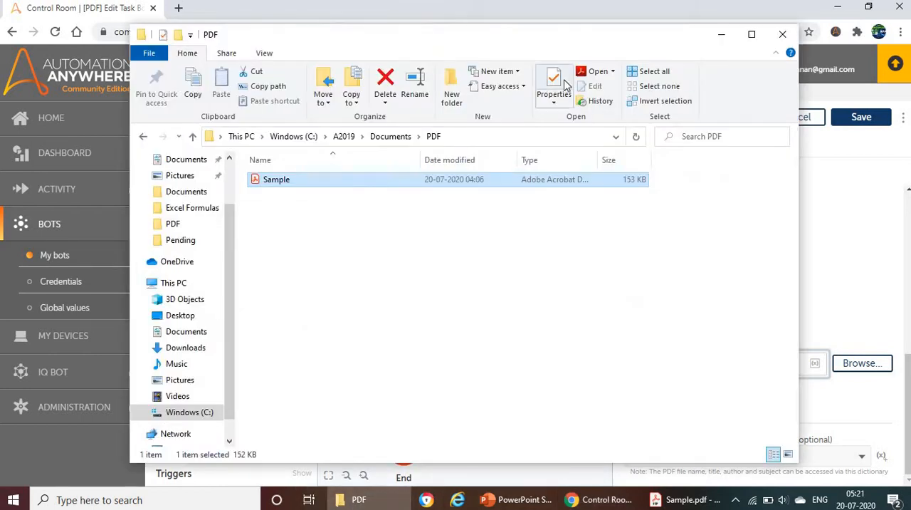
{"action": "left_click", "coordinate": [460, 138]}
{"action": "key", "text": "ctrl+c"}
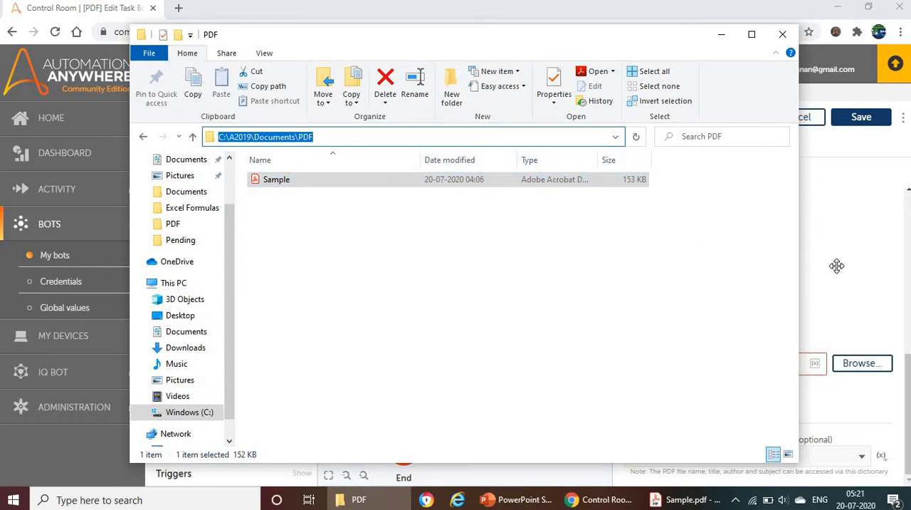
{"action": "left_click", "coordinate": [836, 266]}
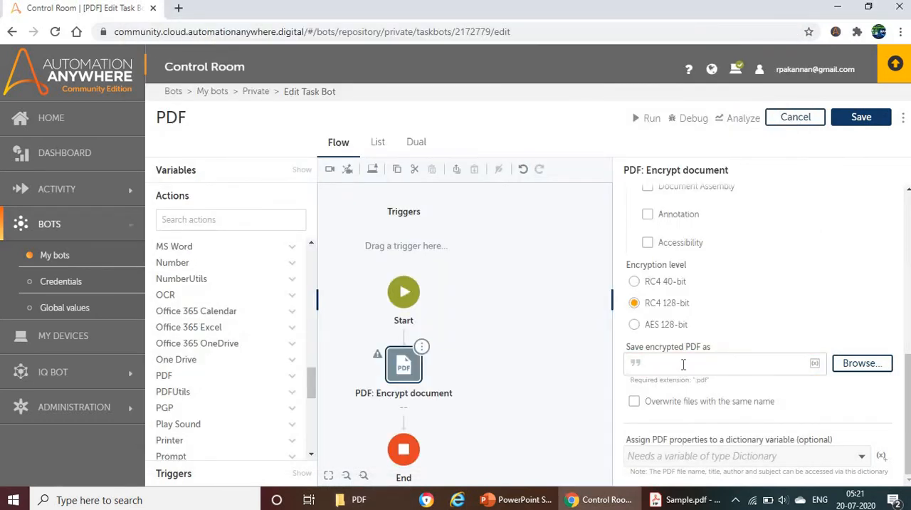
{"action": "left_click", "coordinate": [683, 364]}
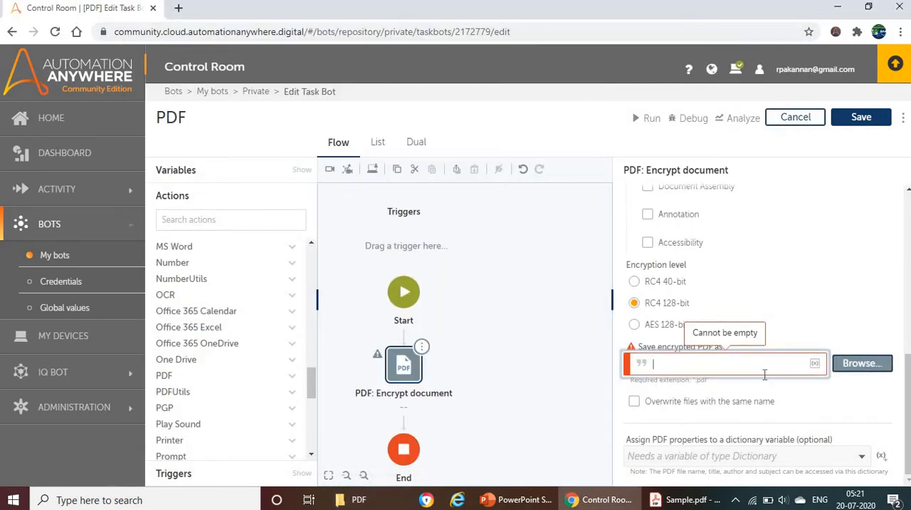
{"action": "key", "text": "ctrl+v"}
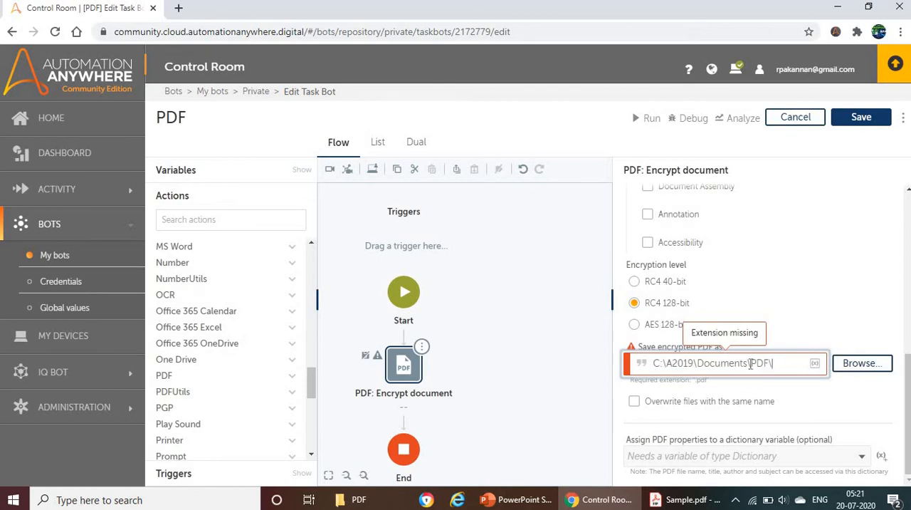
Complete the encrypted PDF's save path with the file name Encrypted.pdf.
{"action": "type", "text": "\\Encre"}
{"action": "type", "text": "pted"}
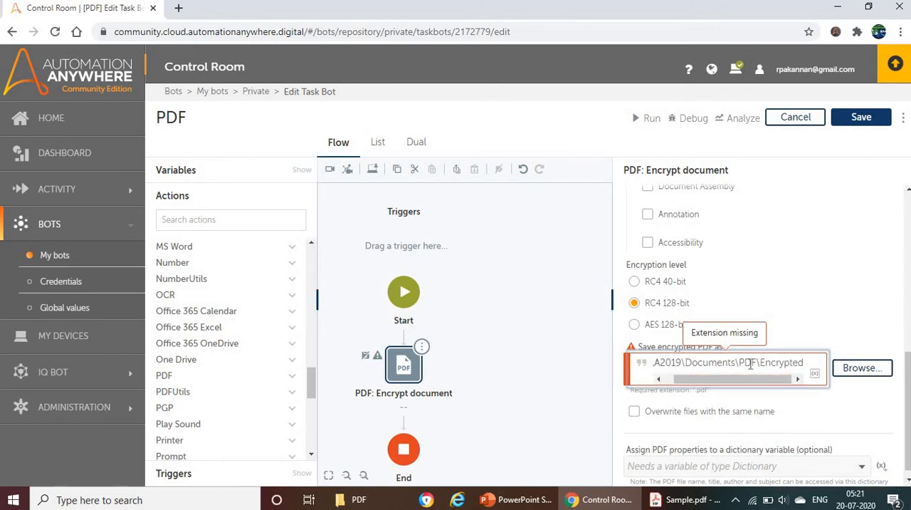
{"action": "type", "text": ".pdf"}
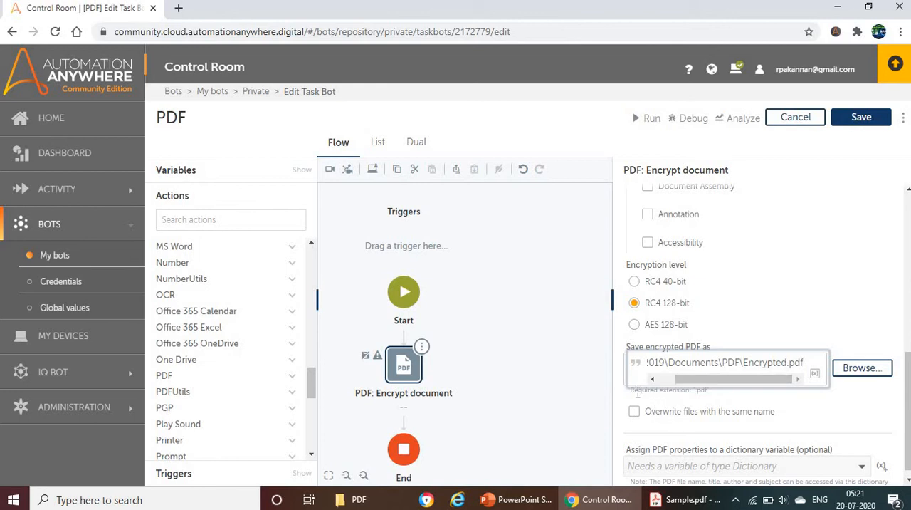
{"action": "left_click", "coordinate": [734, 391]}
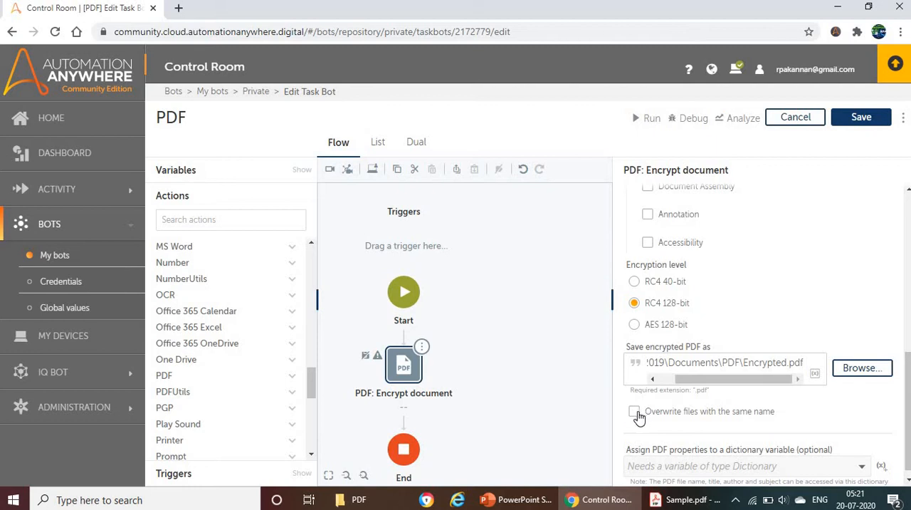
Allow the encrypted PDF to overwrite files with the same name.
{"action": "left_click", "coordinate": [636, 414]}
{"action": "scroll", "coordinate": [666, 447], "scroll_direction": "down", "scroll_amount": 1}
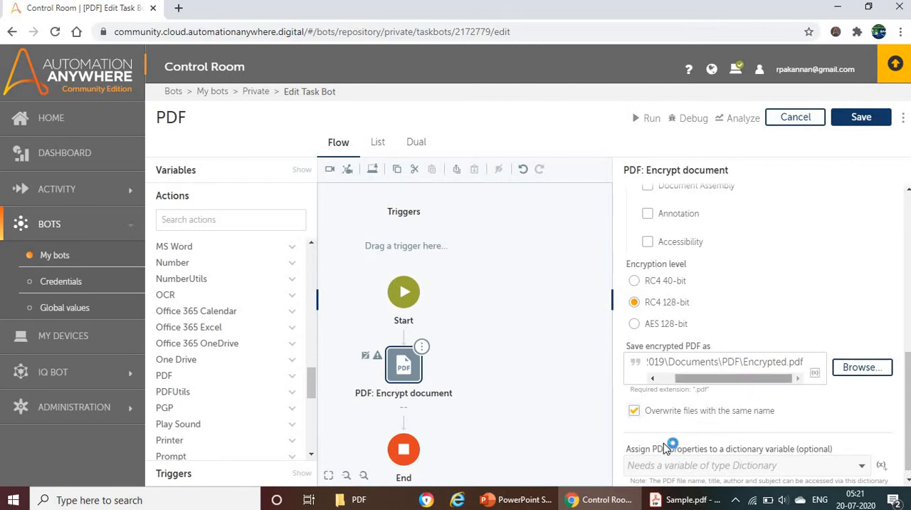
{"action": "scroll", "coordinate": [710, 451], "scroll_direction": "down", "scroll_amount": 1}
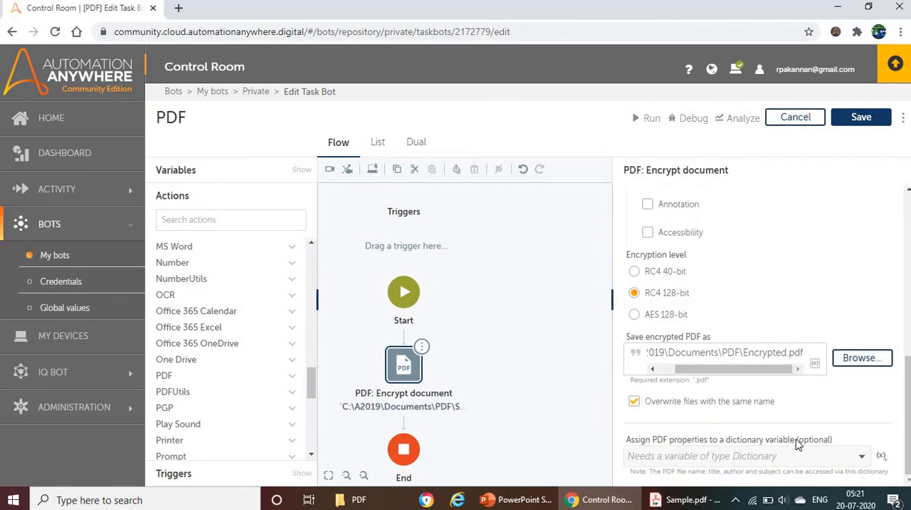
Review the PowerPoint slide on using a dictionary variable for PDF properties and return to the Control Room.
{"action": "left_click", "coordinate": [522, 501]}
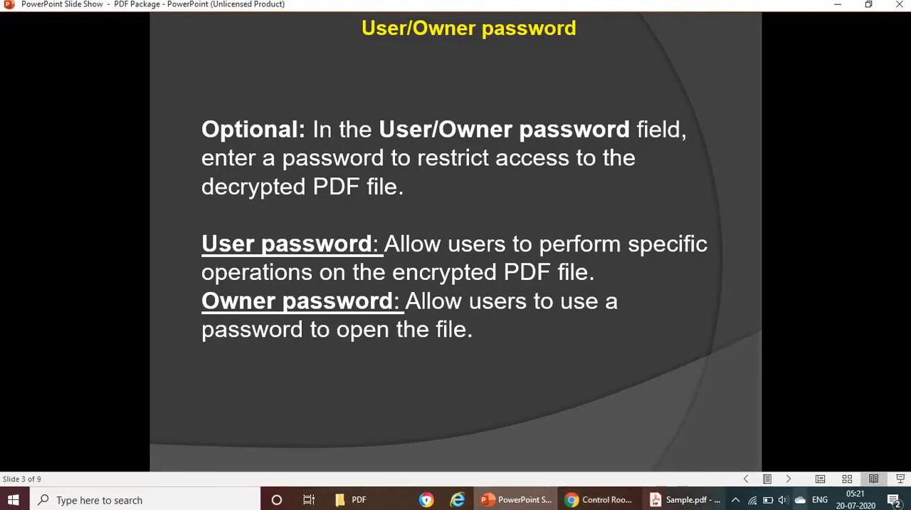
{"action": "left_click", "coordinate": [450, 262]}
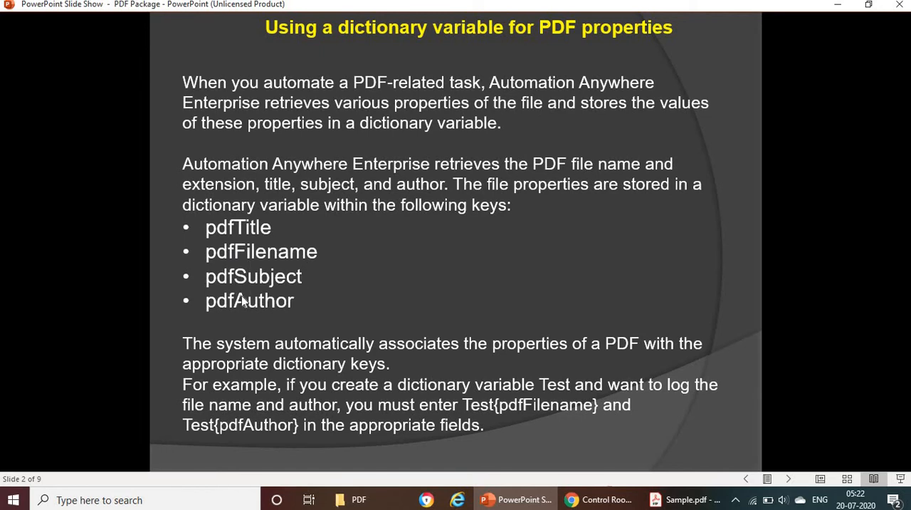
{"action": "left_click", "coordinate": [573, 499]}
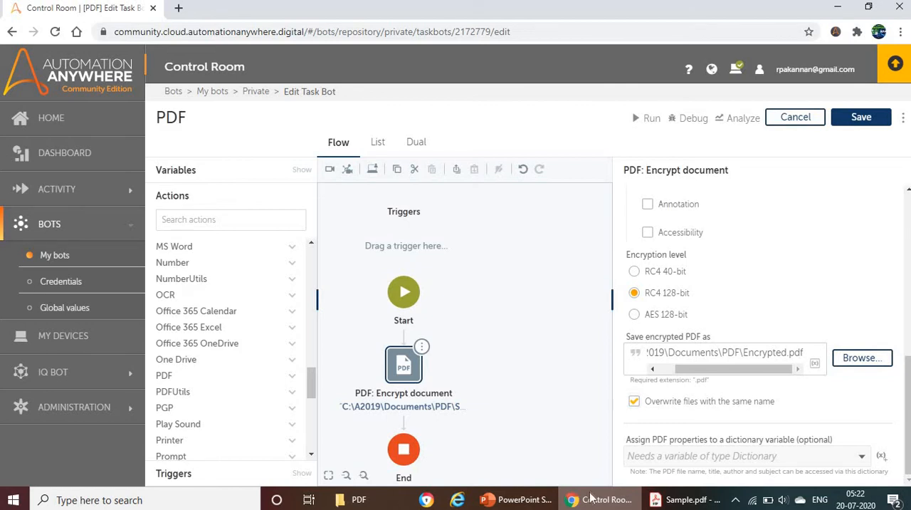
Review the Encrypt document settings from the PDF path onward and save the PDF task bot.
{"action": "scroll", "coordinate": [749, 243], "scroll_direction": "up", "scroll_amount": 1}
{"action": "scroll", "coordinate": [749, 243], "scroll_direction": "up", "scroll_amount": 5}
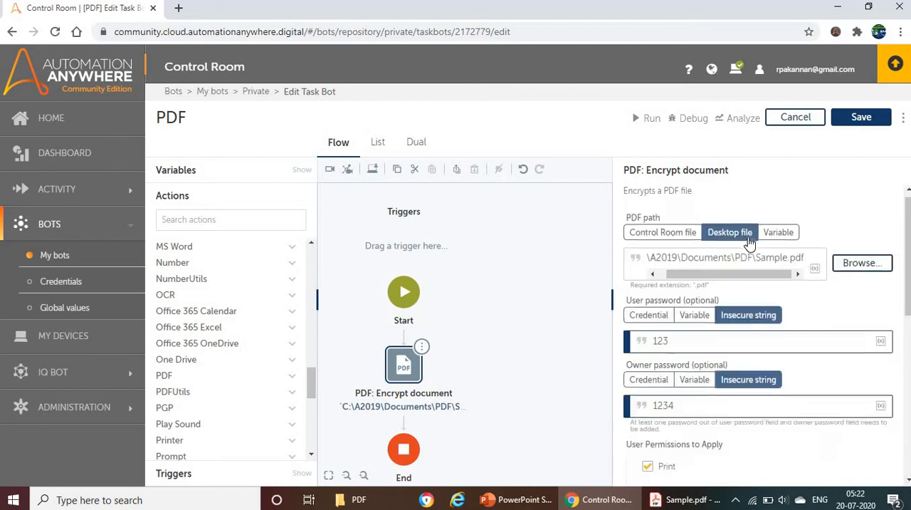
{"action": "left_click", "coordinate": [862, 118]}
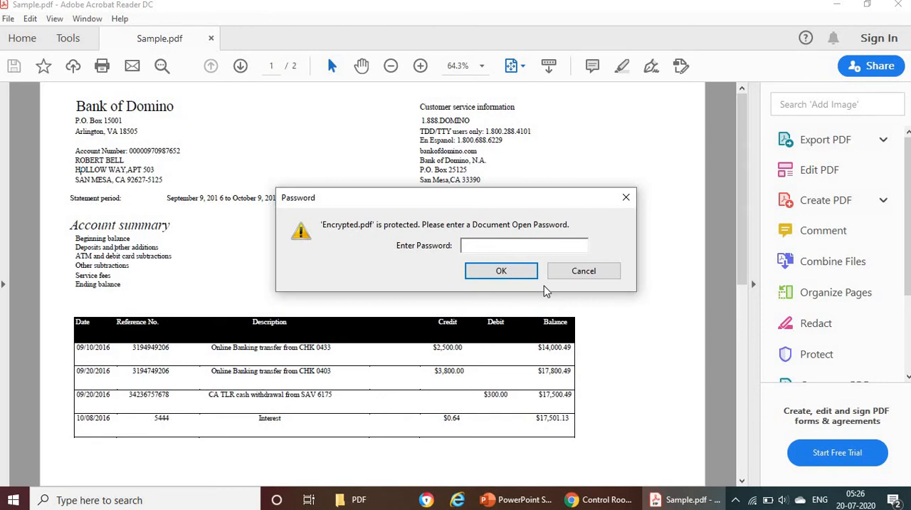
Unlock Encrypted.pdf in Adobe Acrobat Reader with its document open password and look through its pages.
{"action": "type", "text": "*"}
{"action": "left_click", "coordinate": [500, 269]}
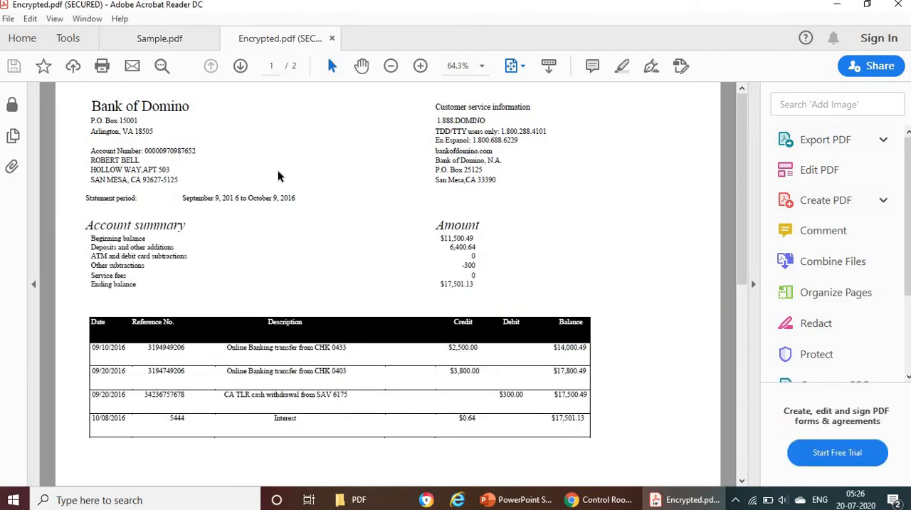
{"action": "scroll", "coordinate": [277, 171], "scroll_direction": "down", "scroll_amount": 3}
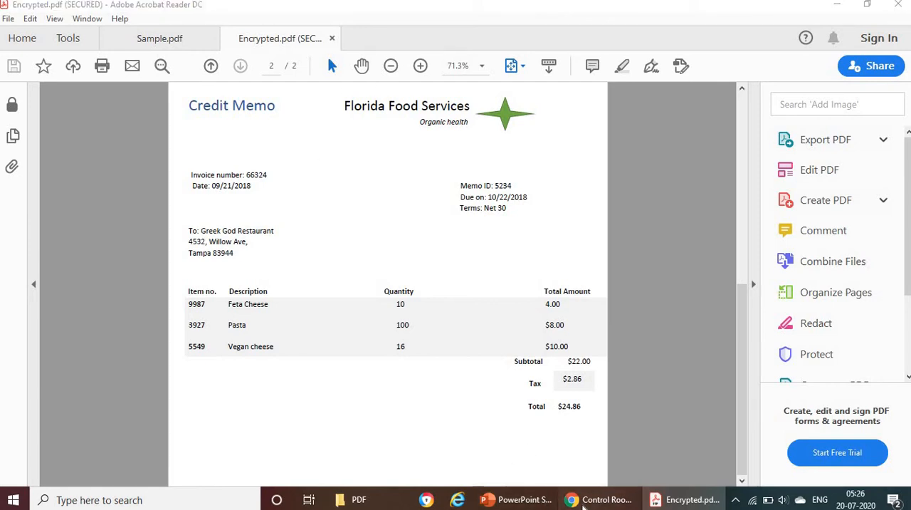
Return to the Control Room and disable the Encrypt document action in the task bot.
{"action": "left_click", "coordinate": [597, 500]}
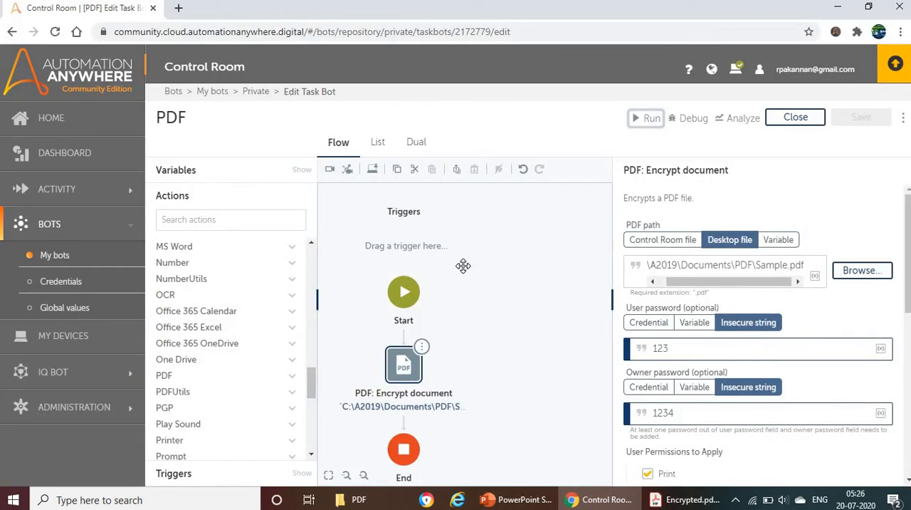
{"action": "left_click", "coordinate": [421, 347]}
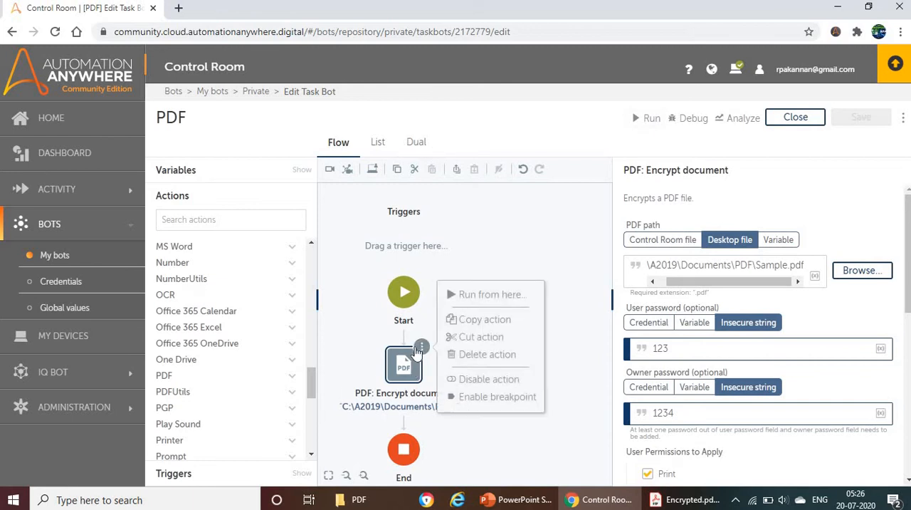
{"action": "left_click", "coordinate": [474, 379]}
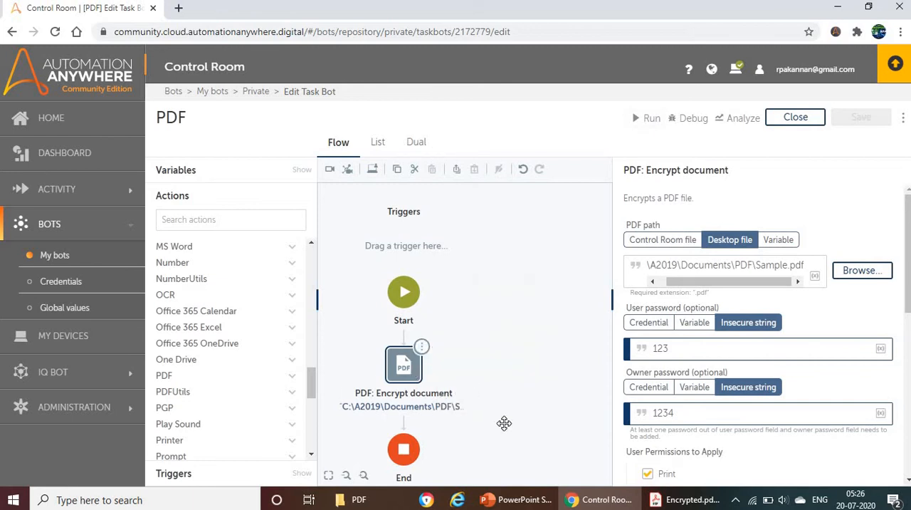
Switch the bot to the List view and add a PDF Decrypt document action directly after Start.
{"action": "left_click", "coordinate": [378, 142]}
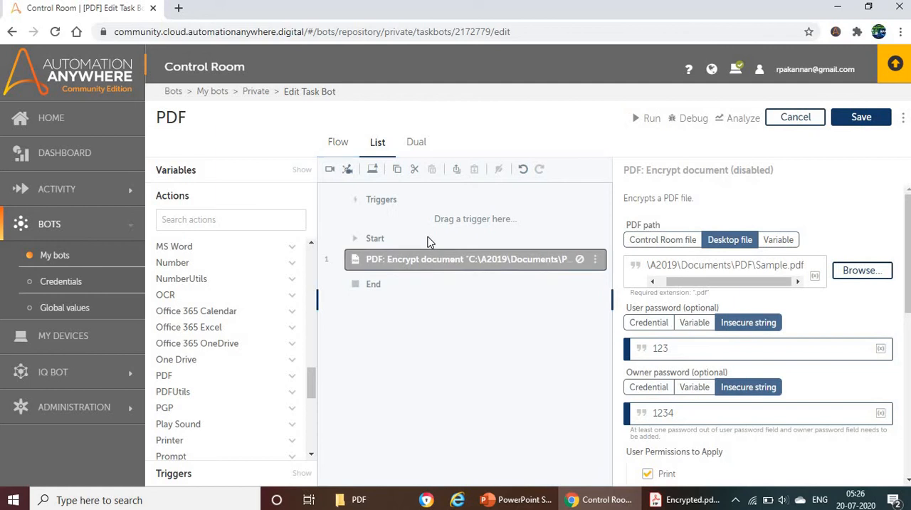
{"action": "left_click", "coordinate": [180, 377]}
{"action": "left_click_drag", "start_coordinate": [191, 396], "coordinate": [378, 262]}
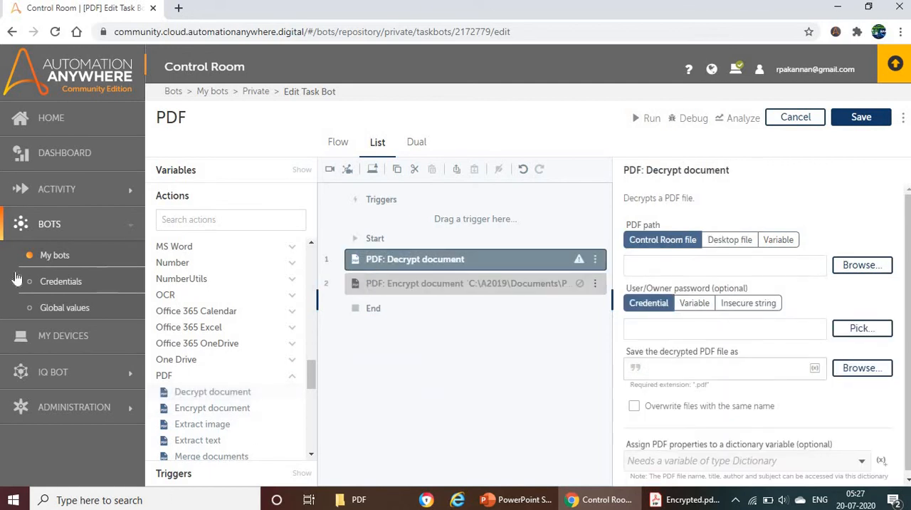
Set the Decrypt document source to the desktop file C:\A2019\Documents\PDF\Encrypted.pdf, copying the folder address and file name from File Explorer.
{"action": "left_click", "coordinate": [726, 242]}
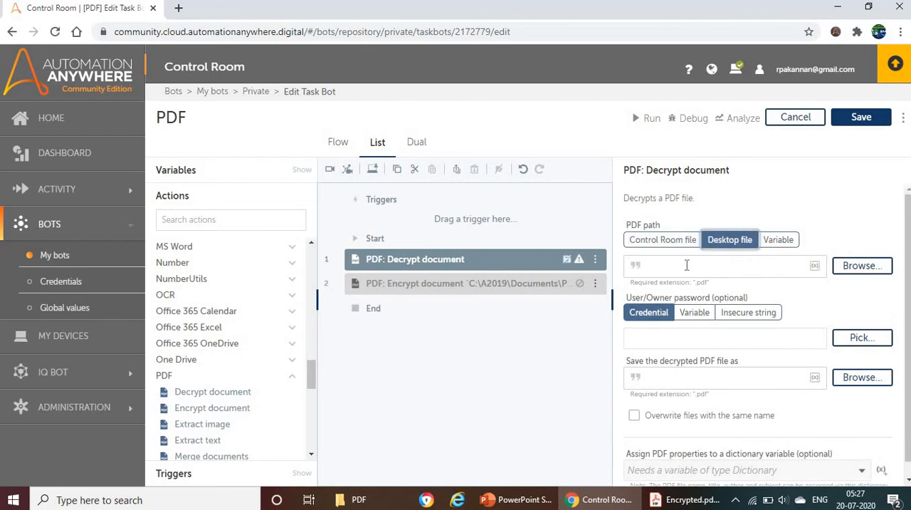
{"action": "left_click", "coordinate": [356, 500]}
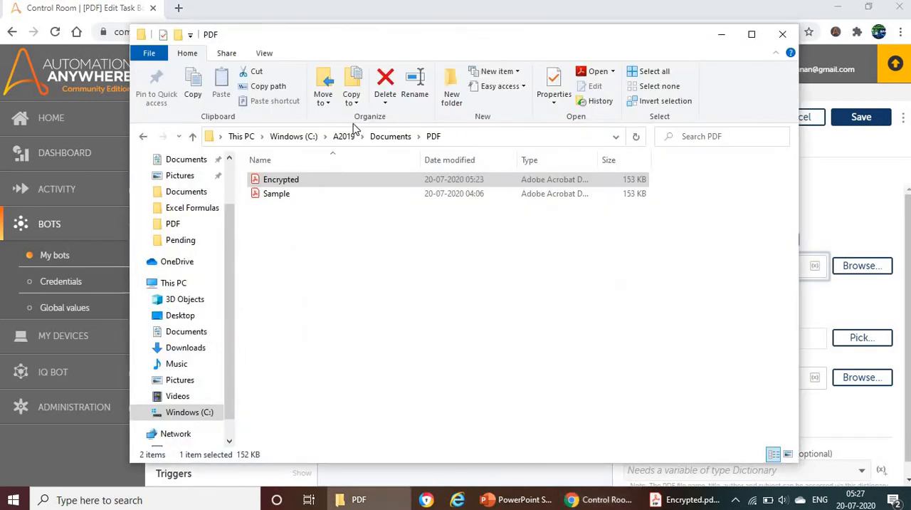
{"action": "left_click", "coordinate": [465, 137]}
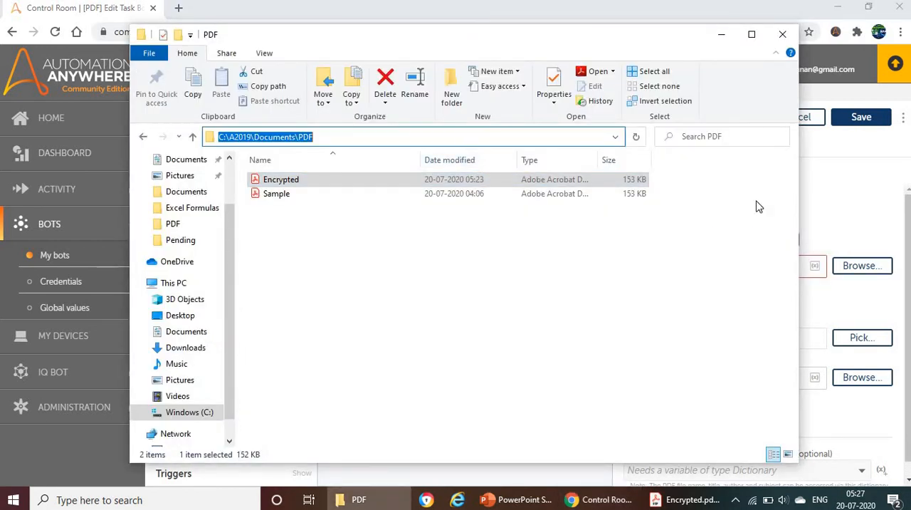
{"action": "key", "text": "Escape"}
{"action": "key", "text": "F2"}
{"action": "key", "text": "ctrl+c"}
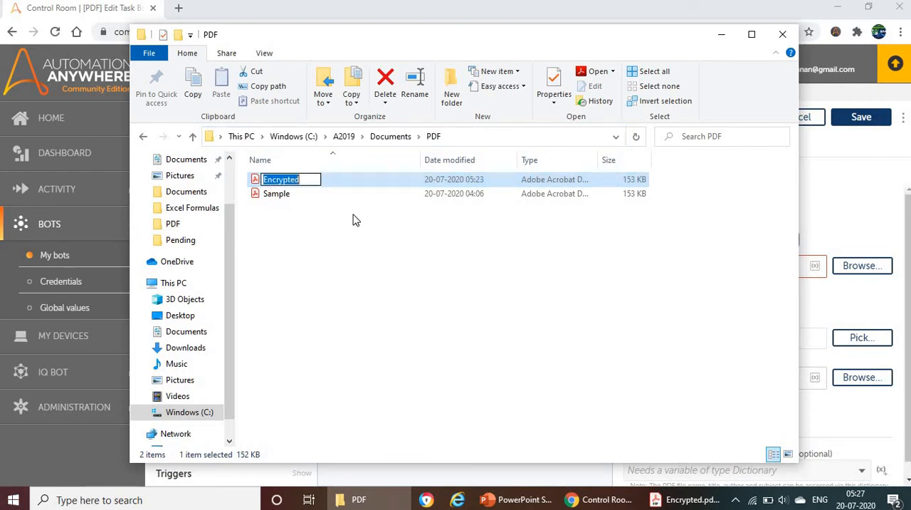
{"action": "left_click", "coordinate": [844, 211]}
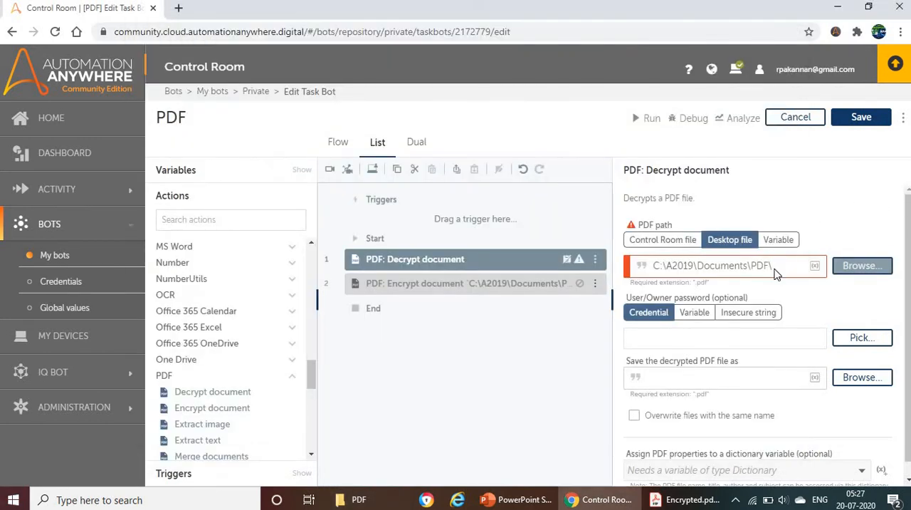
{"action": "left_click", "coordinate": [775, 265]}
{"action": "key", "text": "ctrl+v"}
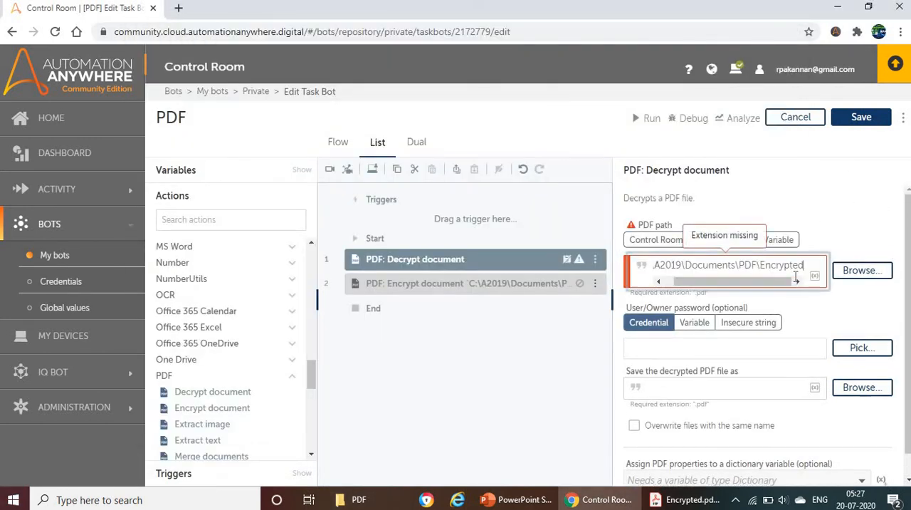
{"action": "type", "text": ".pdf"}
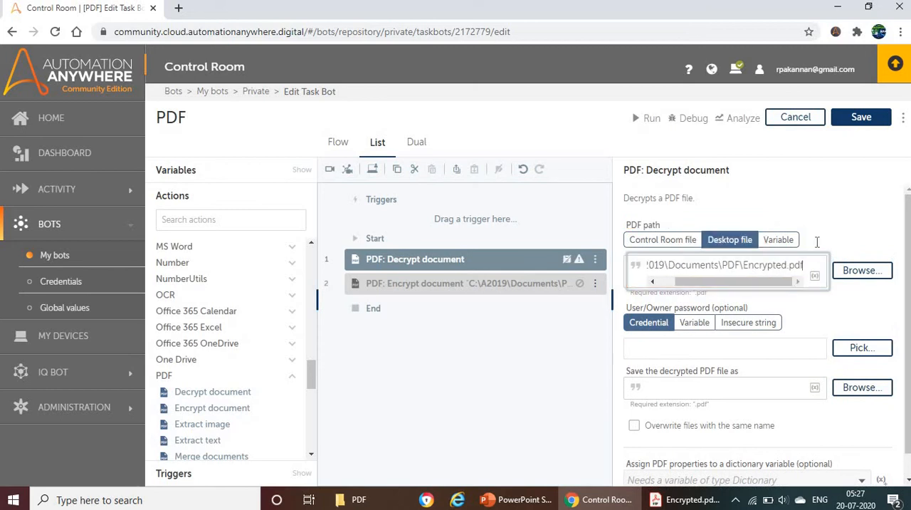
Set the User/Owner password source to Insecure string and enter the owner password for decryption.
{"action": "left_click", "coordinate": [771, 333]}
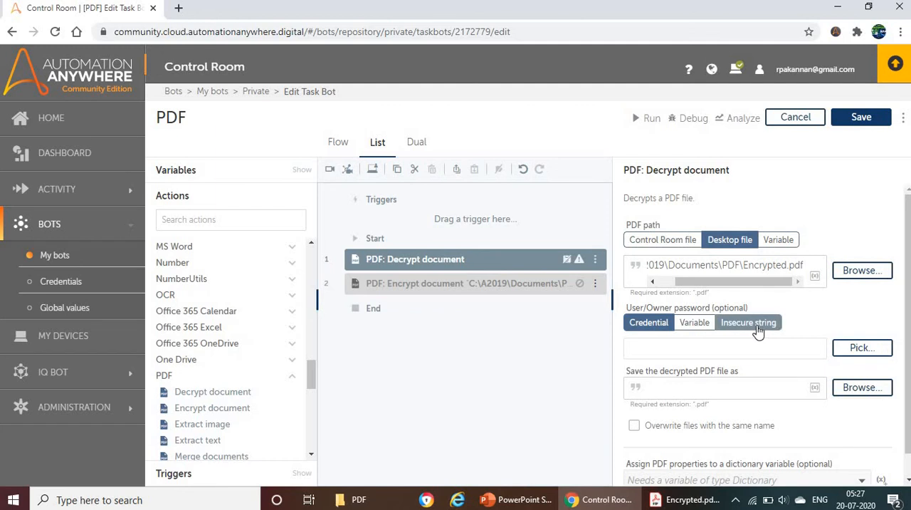
{"action": "left_click", "coordinate": [759, 326]}
{"action": "left_click", "coordinate": [677, 352]}
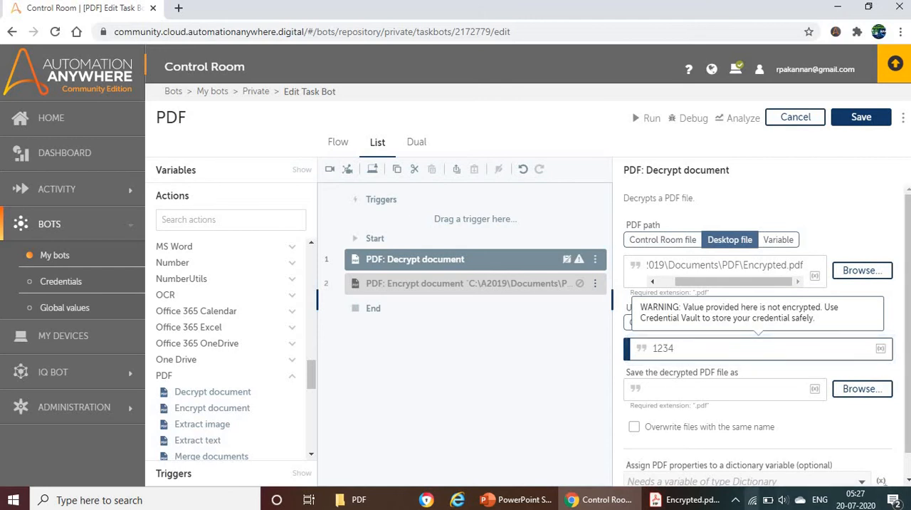
{"action": "left_click", "coordinate": [564, 390]}
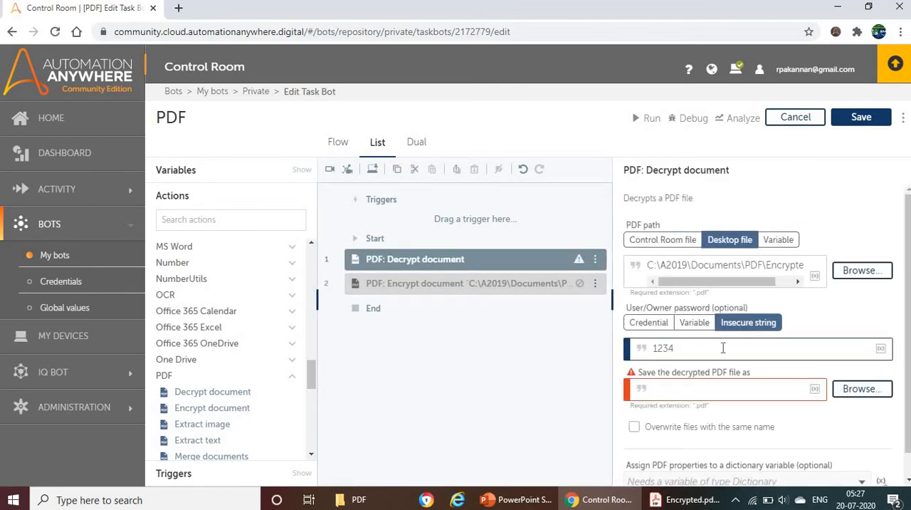
Set the decrypted PDF's save path to C:\A2019\Documents\PDF\Decrypted.pdf, using the folder address copied from File Explorer.
{"action": "left_click", "coordinate": [709, 389]}
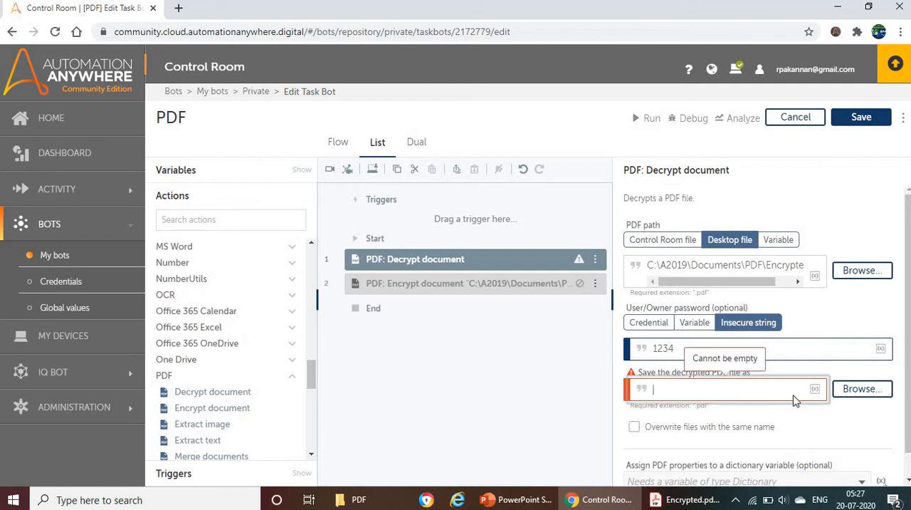
{"action": "left_click", "coordinate": [390, 492]}
{"action": "left_click", "coordinate": [488, 141]}
{"action": "key", "text": "ctrl+c"}
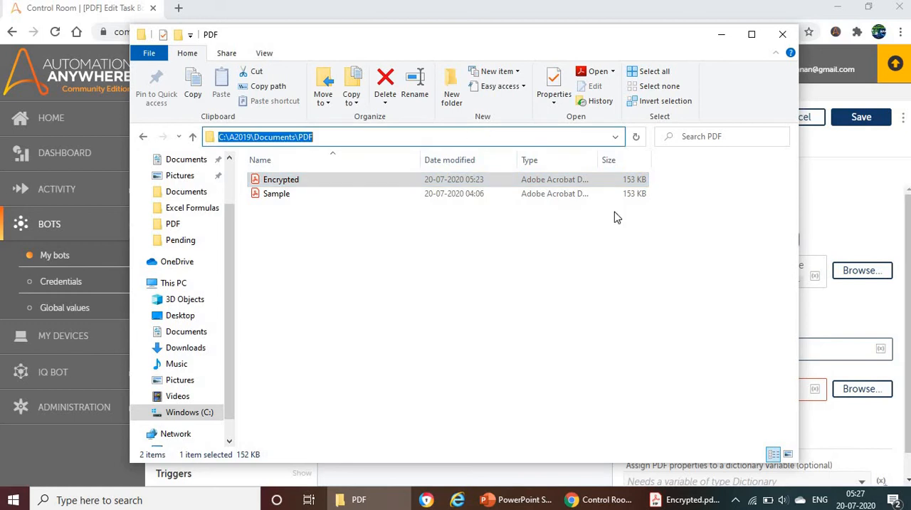
{"action": "left_click", "coordinate": [858, 208]}
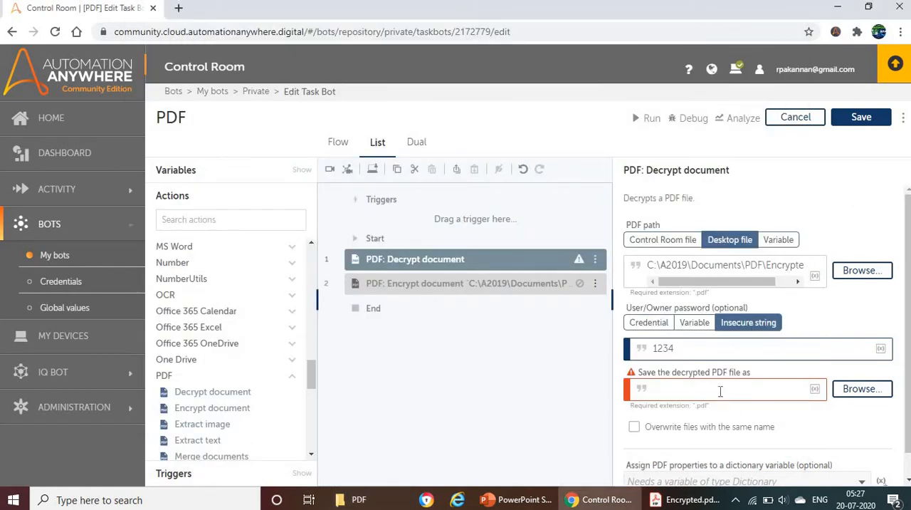
{"action": "left_click", "coordinate": [725, 392]}
{"action": "key", "text": "ctrl+v"}
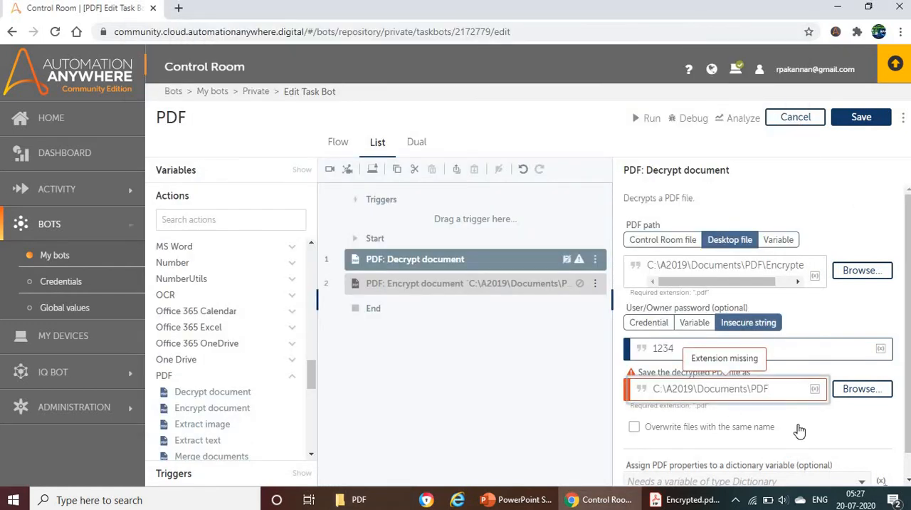
{"action": "type", "text": "\\Decrypted.pdf"}
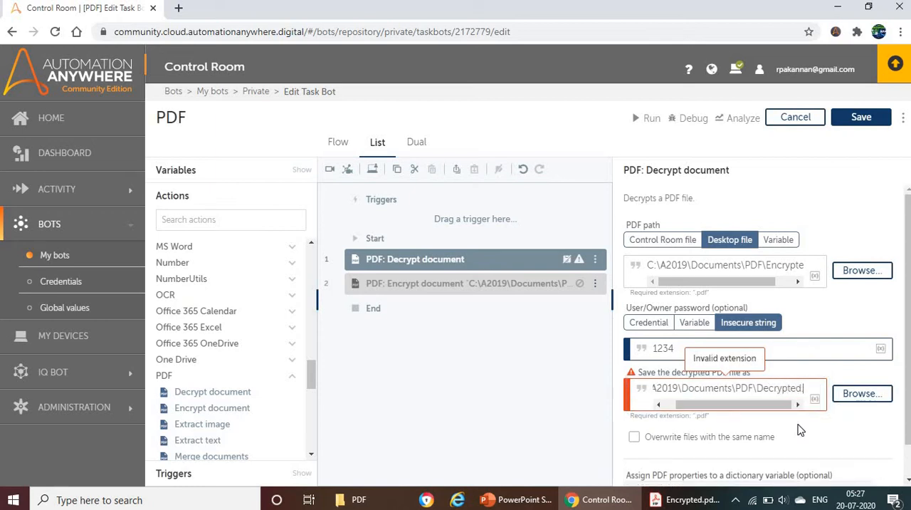
Save the task bot, run it, and dismiss the run result.
{"action": "scroll", "coordinate": [796, 387], "scroll_direction": "down", "scroll_amount": 1}
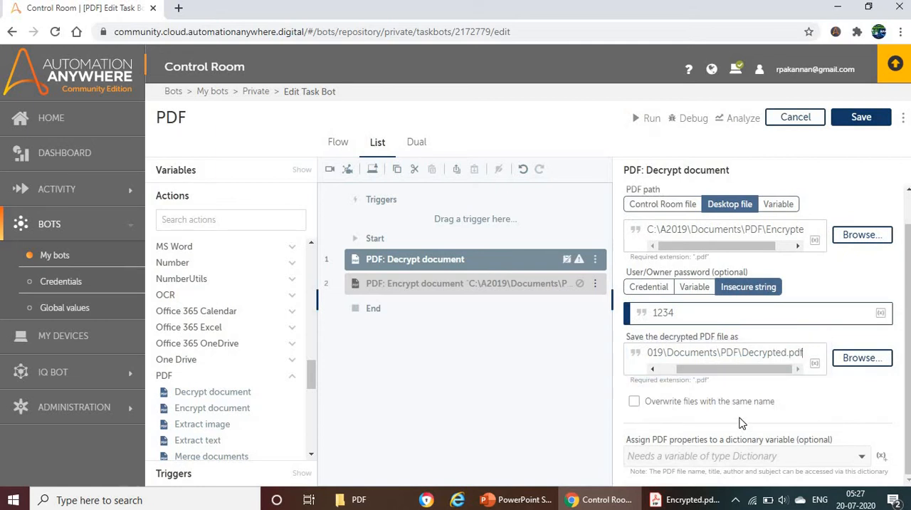
{"action": "left_click", "coordinate": [860, 117]}
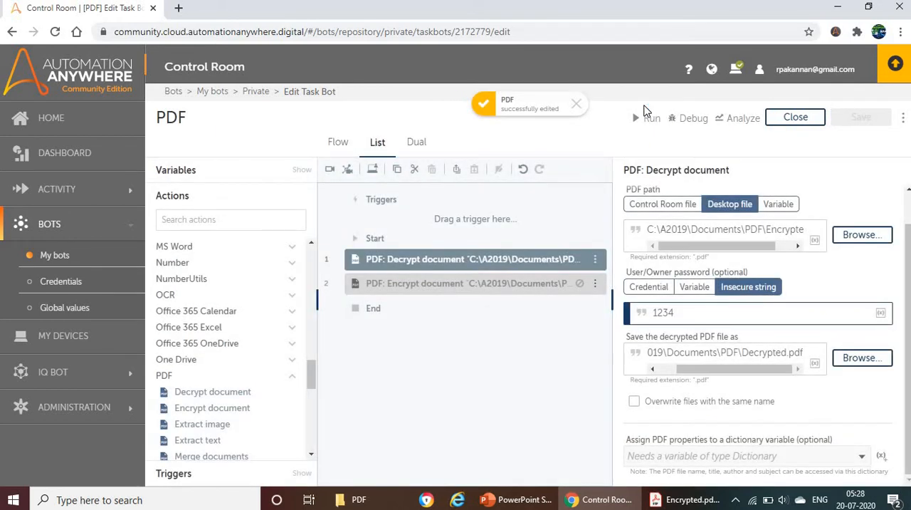
{"action": "left_click", "coordinate": [647, 118]}
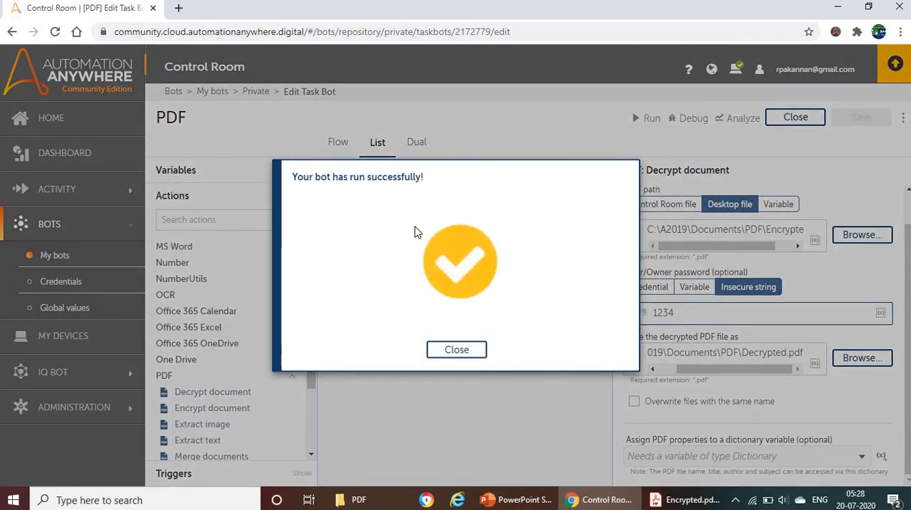
{"action": "triple_click", "coordinate": [417, 183]}
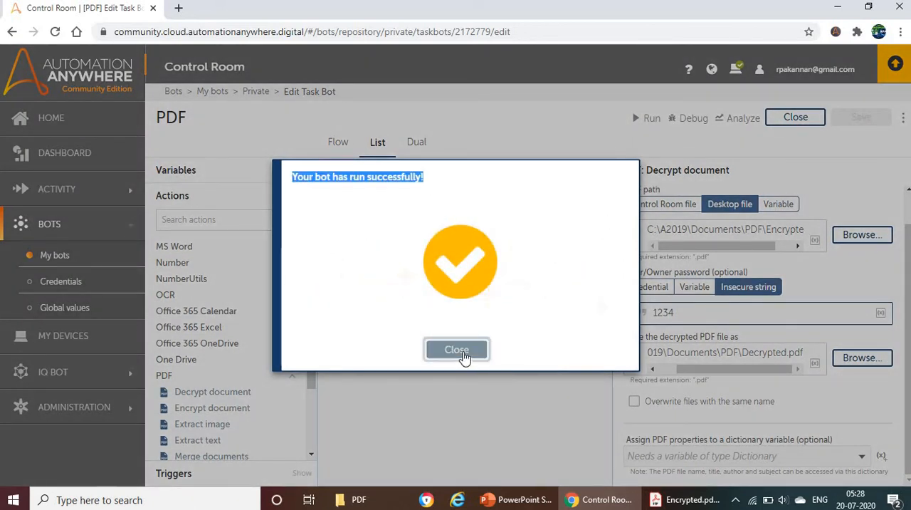
{"action": "left_click", "coordinate": [459, 351]}
Open Decrypted.pdf from the PDF folder in File Explorer to check that it needs no password.
{"action": "left_click", "coordinate": [370, 500]}
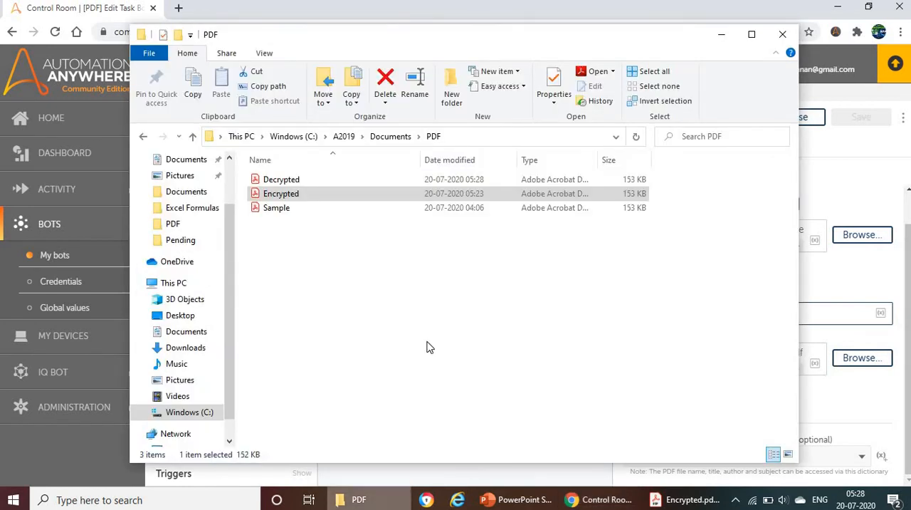
{"action": "double_click", "coordinate": [282, 181]}
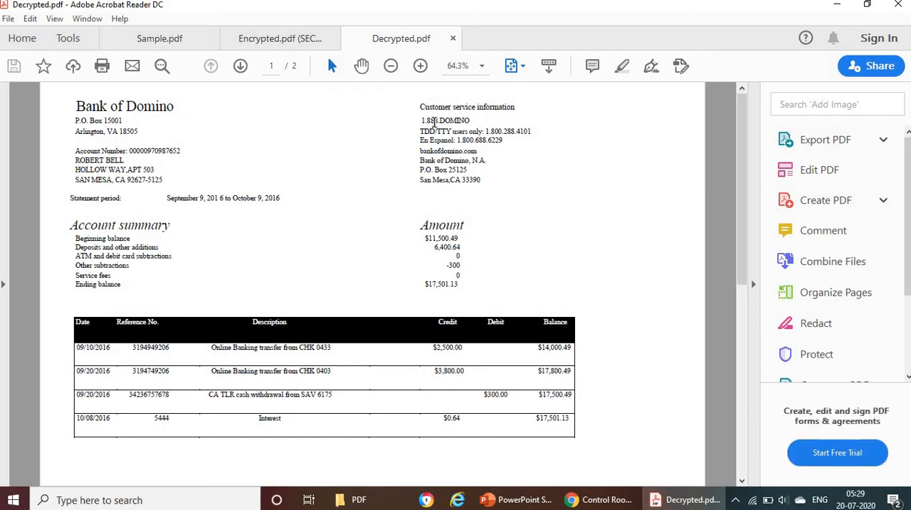
Close Decrypted.pdf and Encrypted.pdf in Acrobat Reader and return to the task bot editor in Chrome.
{"action": "left_click", "coordinate": [453, 39]}
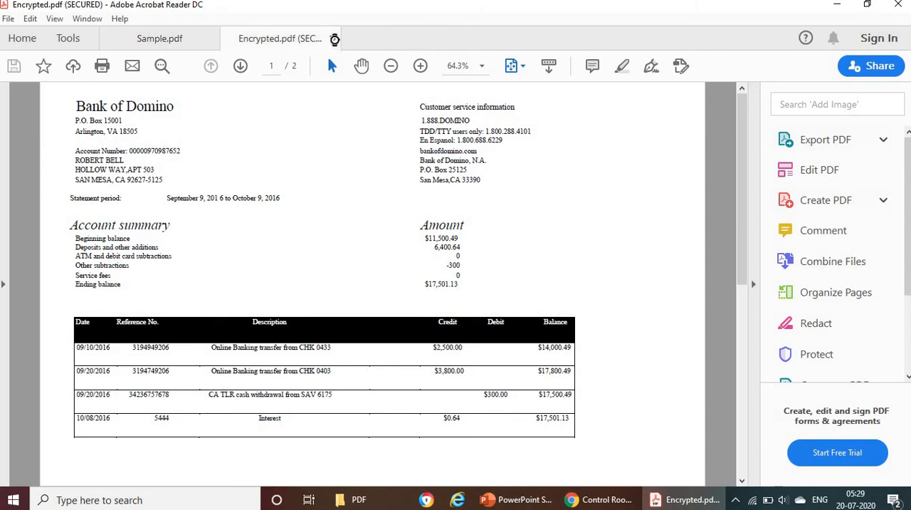
{"action": "left_click", "coordinate": [334, 40]}
{"action": "left_click", "coordinate": [356, 500]}
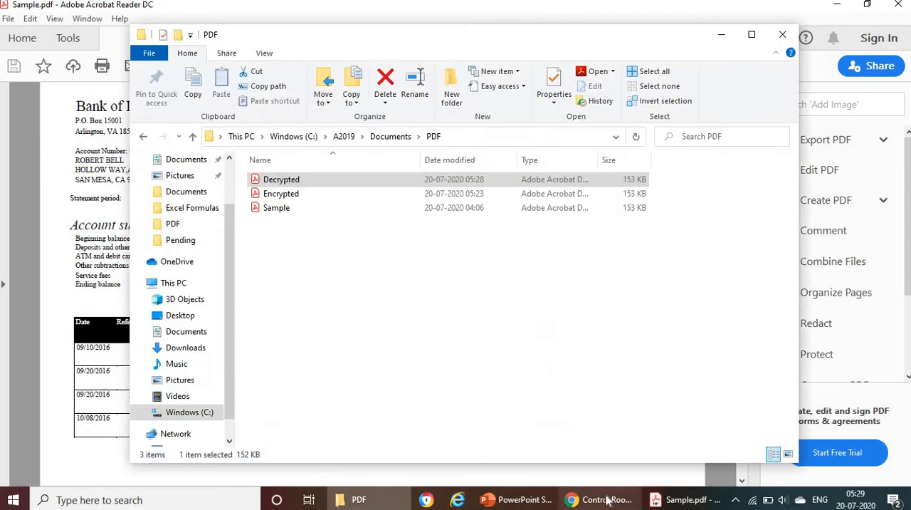
{"action": "left_click", "coordinate": [602, 500]}
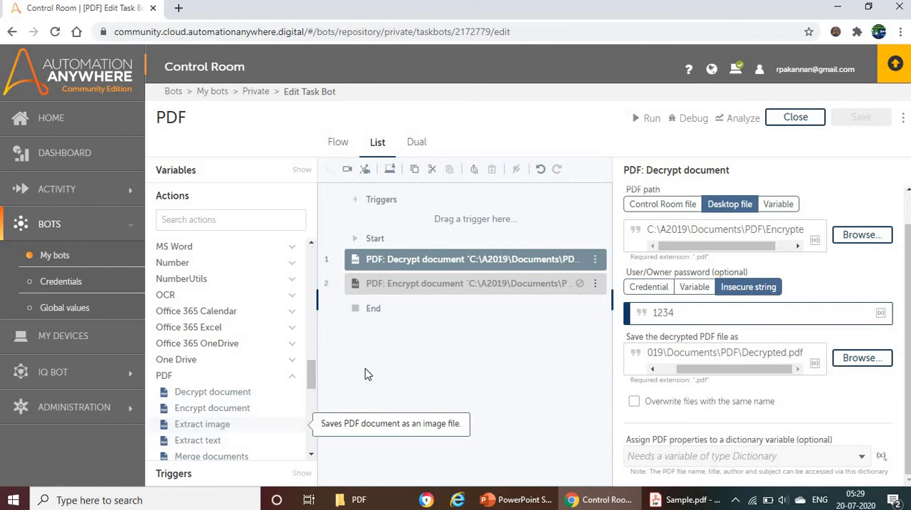
Disable the Decrypt document action and add a PDF Extract image action directly above it.
{"action": "left_click", "coordinate": [596, 261]}
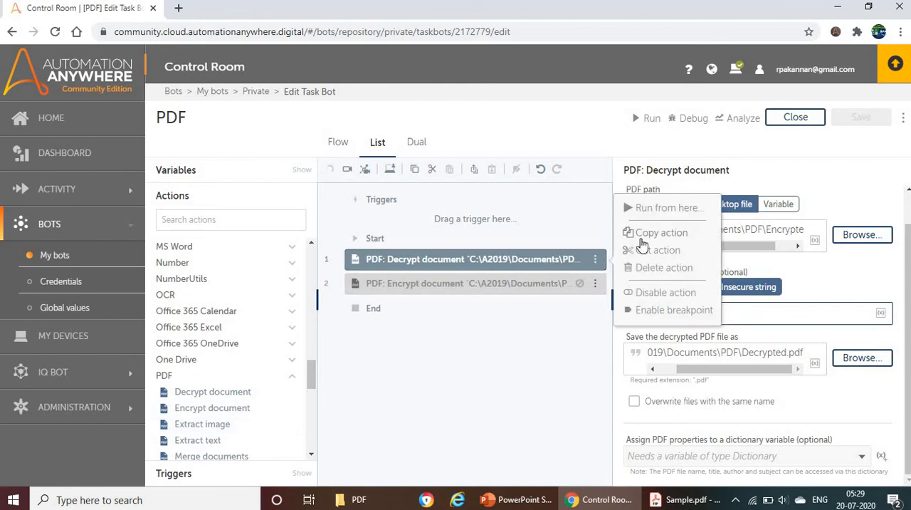
{"action": "left_click", "coordinate": [651, 297]}
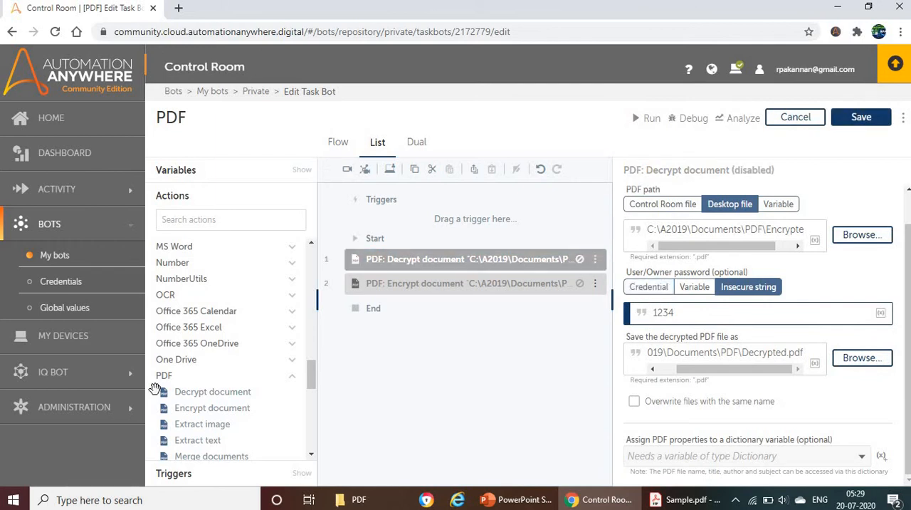
{"action": "left_click_drag", "start_coordinate": [335, 355], "coordinate": [429, 261]}
{"action": "left_click_drag", "start_coordinate": [429, 264], "coordinate": [427, 264]}
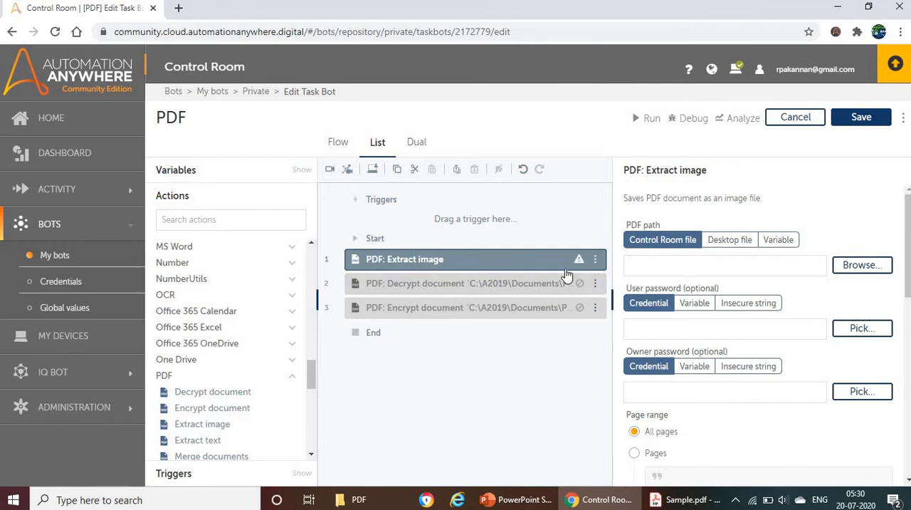
Set the Extract image source to the desktop file C:\A2019\Documents\PDF\Sample.pdf, using the folder address copied from File Explorer.
{"action": "left_click", "coordinate": [729, 249]}
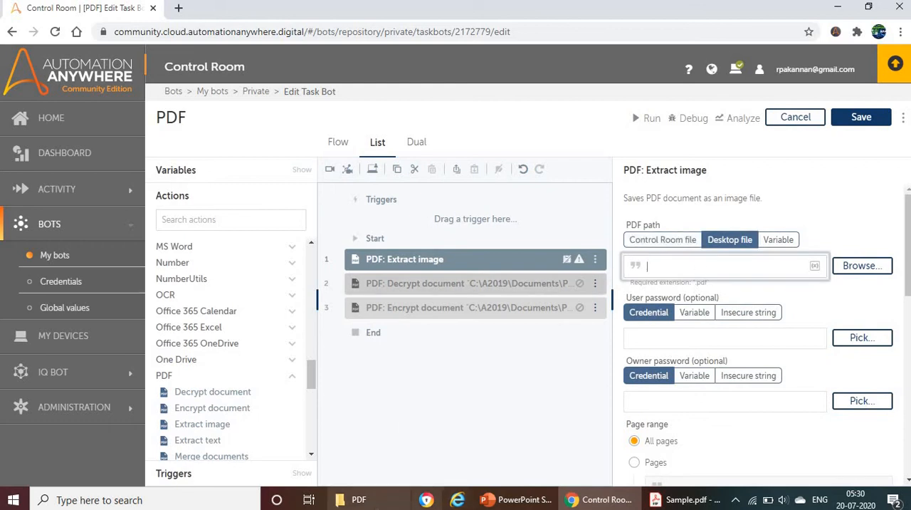
{"action": "left_click", "coordinate": [355, 499]}
{"action": "left_click", "coordinate": [455, 137]}
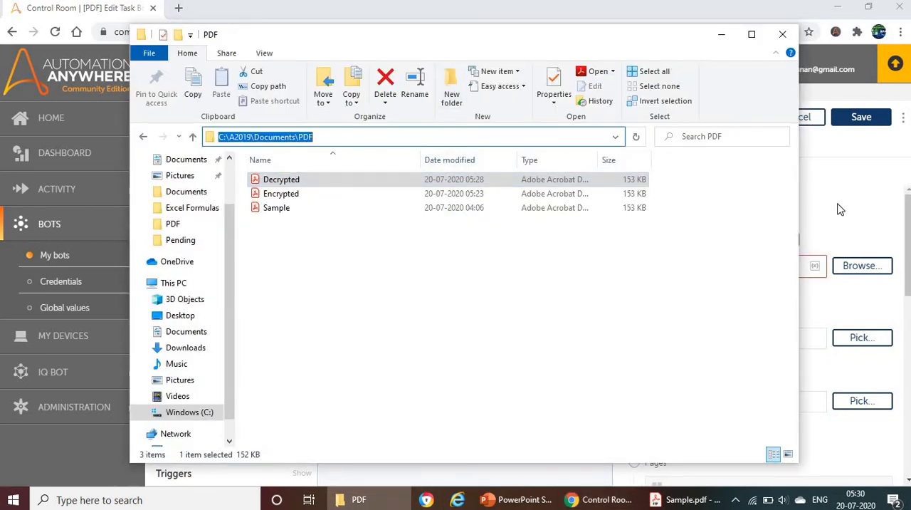
{"action": "left_click", "coordinate": [840, 210]}
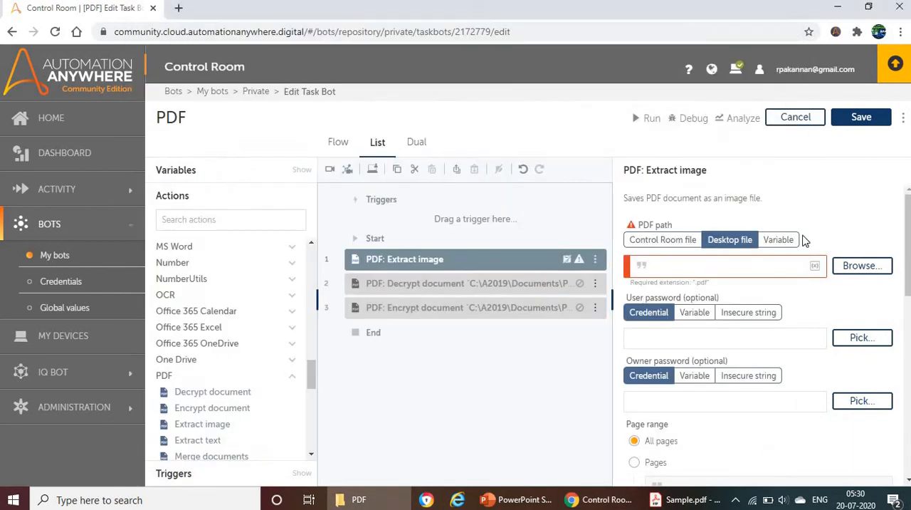
{"action": "left_click", "coordinate": [666, 266]}
{"action": "key", "text": "ctrl+v"}
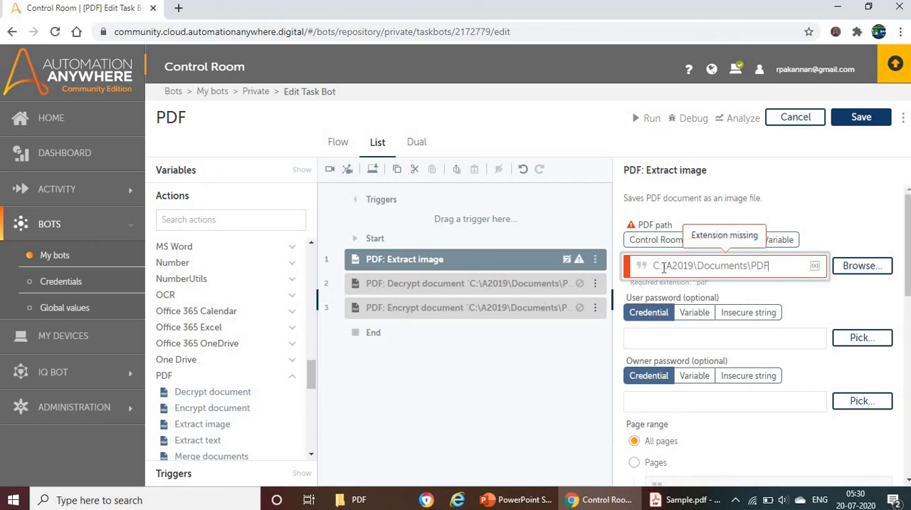
{"action": "type", "text": "\\"}
{"action": "key", "text": "alt+Tab"}
{"action": "left_click", "coordinate": [349, 226]}
{"action": "key", "text": "alt+Tab"}
{"action": "type", "text": "Sample.pdf"}
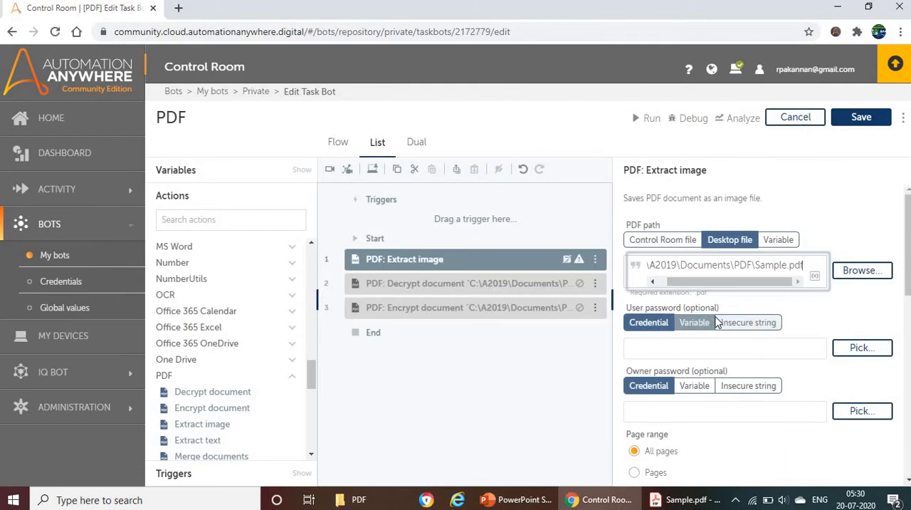
{"action": "left_click", "coordinate": [660, 325]}
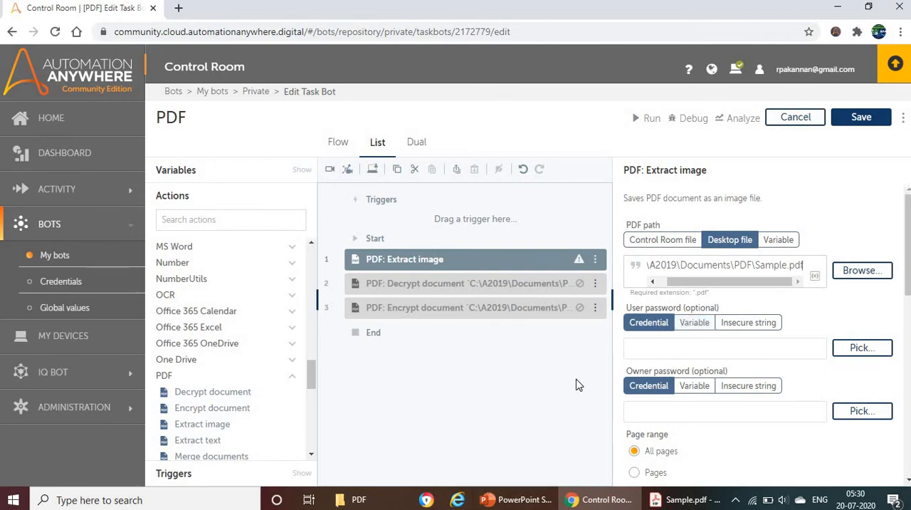
{"action": "scroll", "coordinate": [640, 346], "scroll_direction": "down", "scroll_amount": 2}
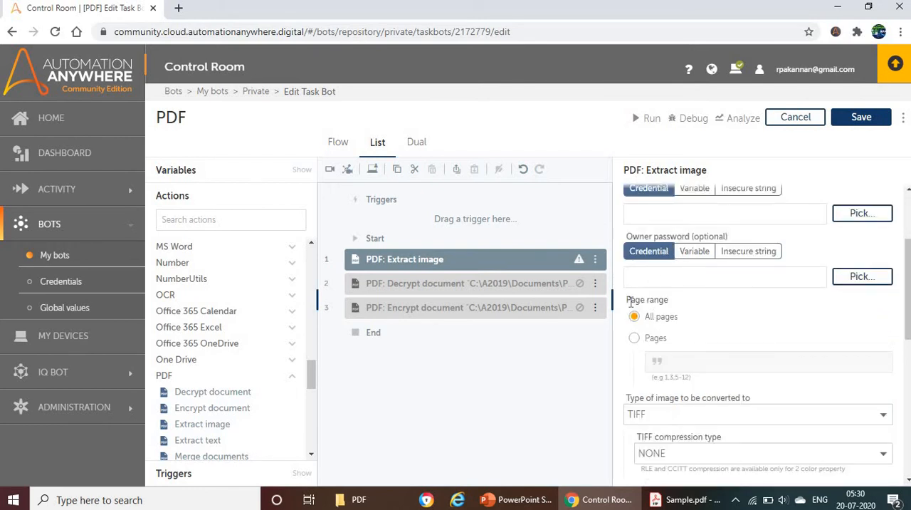
{"action": "triple_click", "coordinate": [659, 304]}
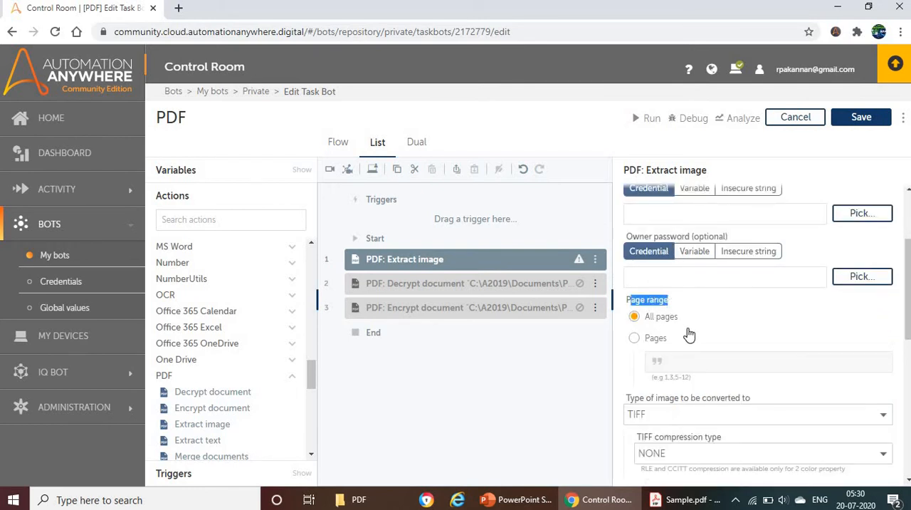
{"action": "left_click", "coordinate": [643, 342]}
{"action": "left_click", "coordinate": [715, 361]}
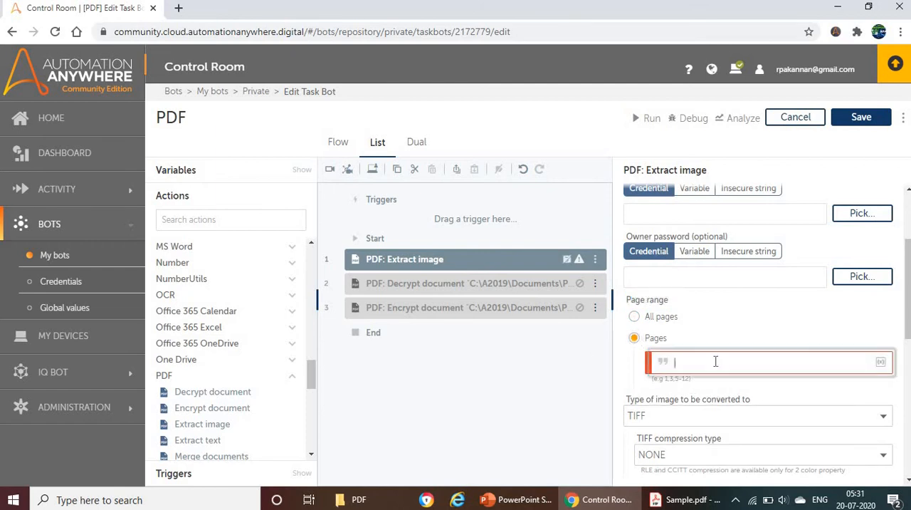
{"action": "type", "text": "1,"}
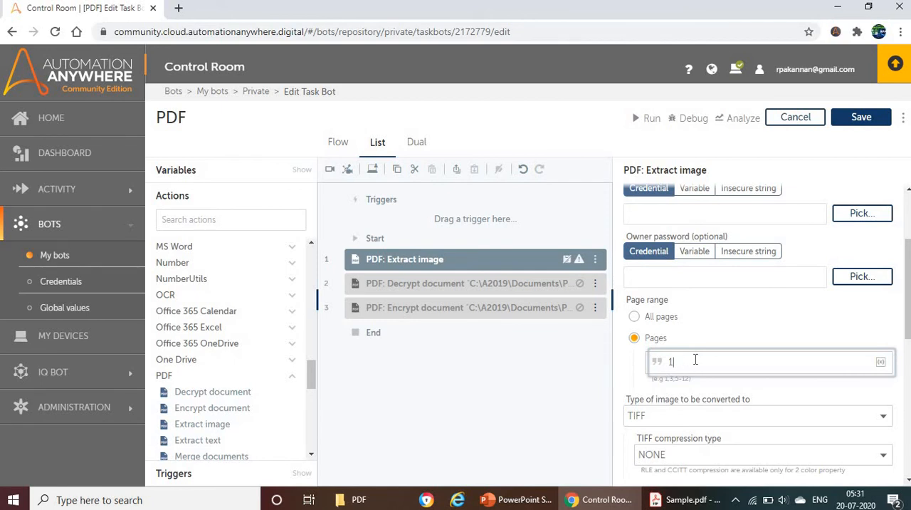
{"action": "key", "text": "BackSpace"}
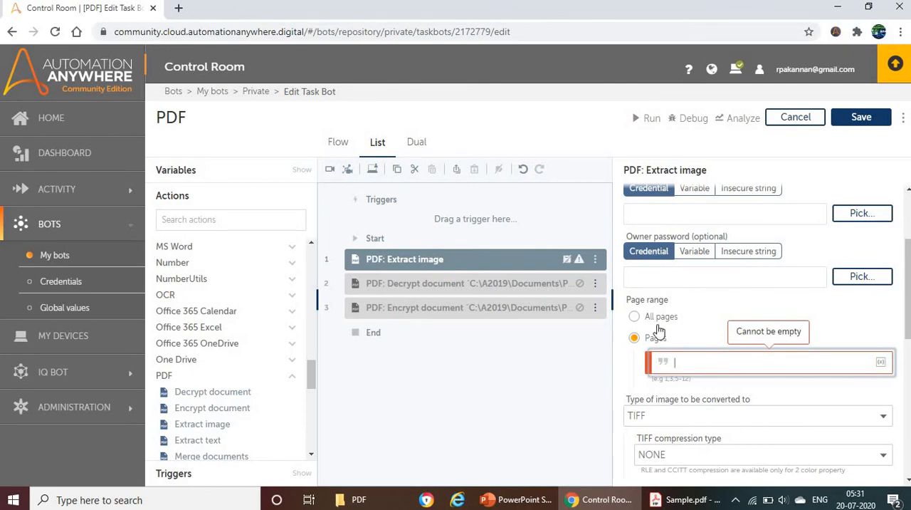
{"action": "left_click", "coordinate": [635, 317]}
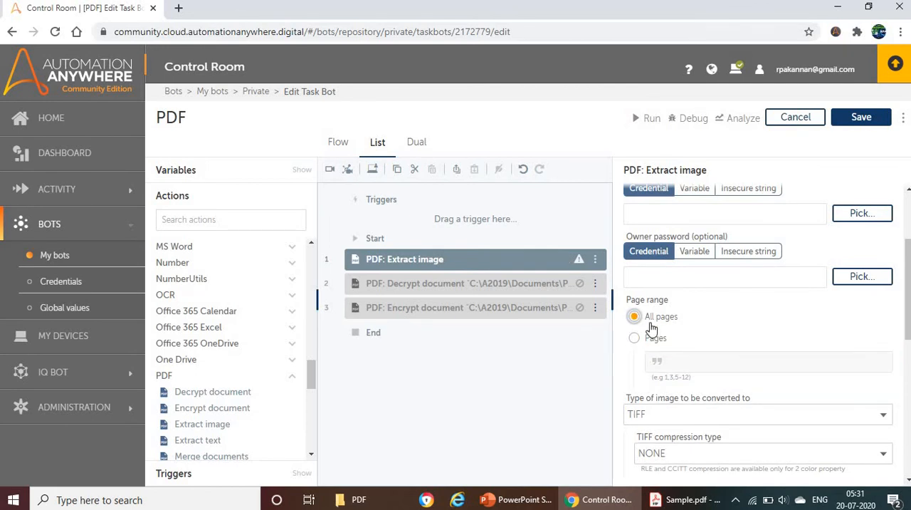
Set the type of image the PDF is converted to as PNG.
{"action": "scroll", "coordinate": [708, 356], "scroll_direction": "down", "scroll_amount": 1}
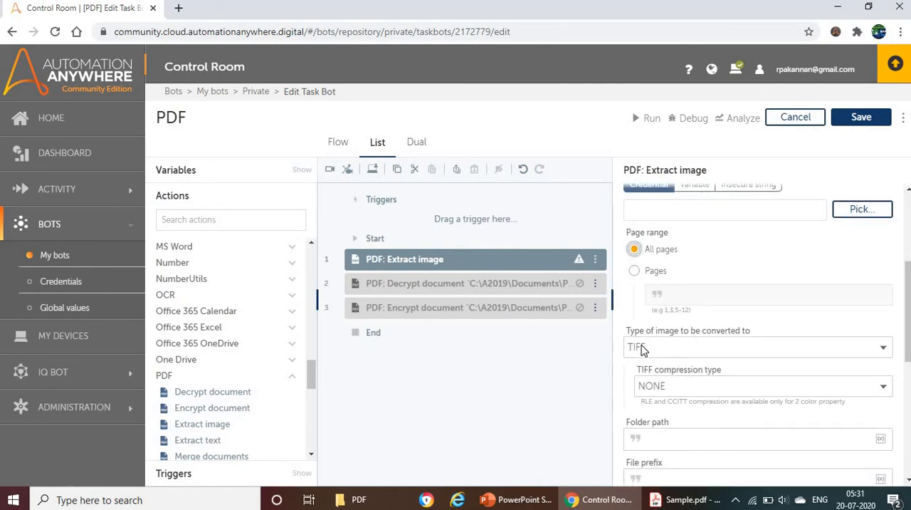
{"action": "left_click", "coordinate": [686, 349]}
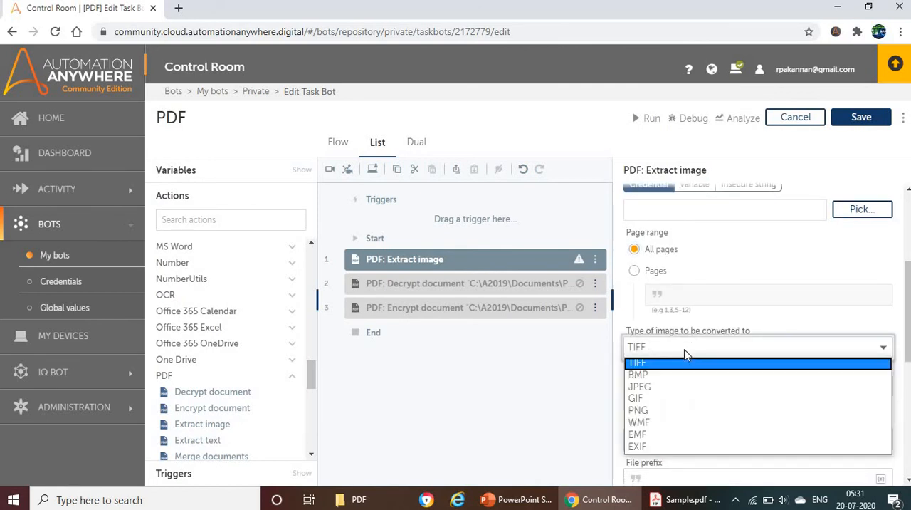
{"action": "left_click", "coordinate": [650, 412]}
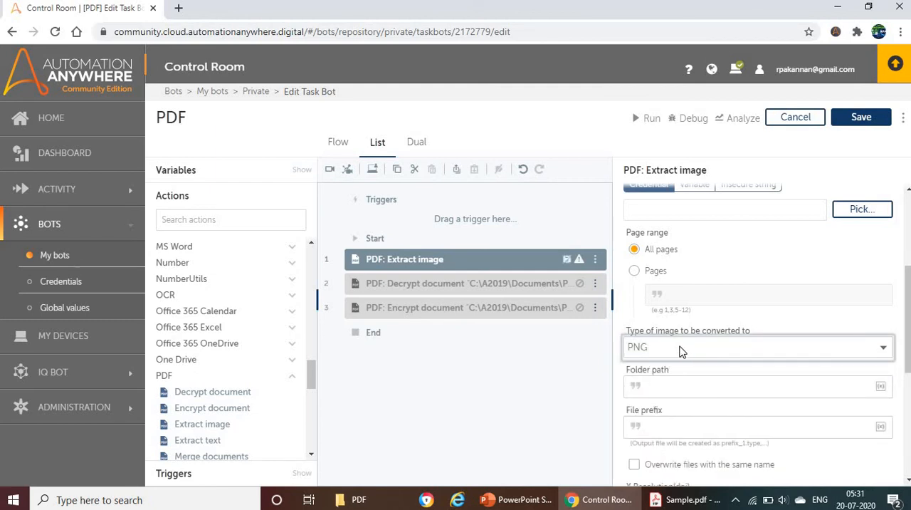
{"action": "left_click", "coordinate": [681, 350]}
{"action": "left_click", "coordinate": [730, 403]}
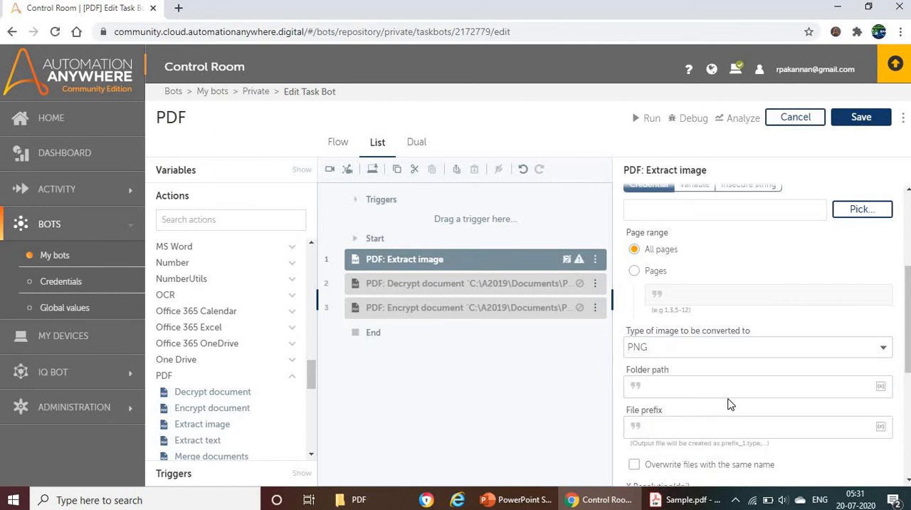
Set the image output folder path to C:\A2019\Documents\PDF, copied from the File Explorer address.
{"action": "left_click", "coordinate": [672, 384]}
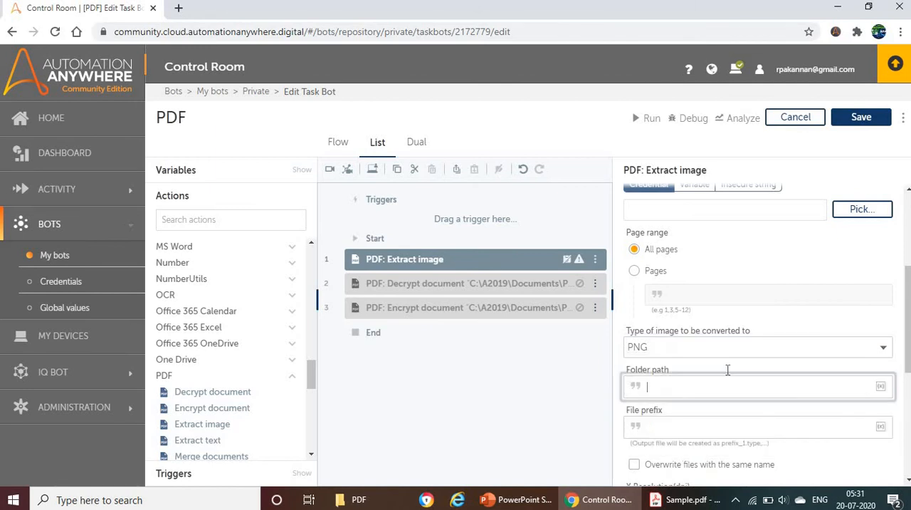
{"action": "left_click", "coordinate": [380, 501]}
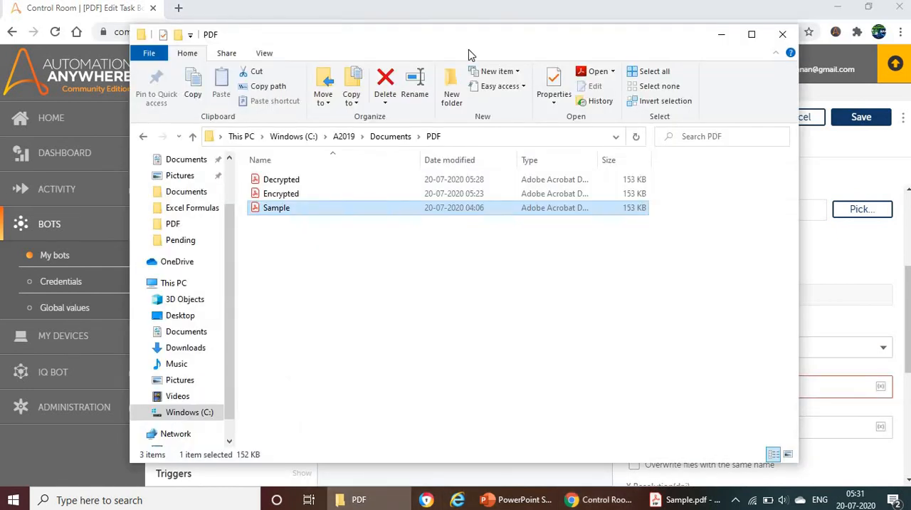
{"action": "left_click", "coordinate": [463, 137]}
{"action": "key", "text": "ctrl+c"}
{"action": "left_click", "coordinate": [763, 12]}
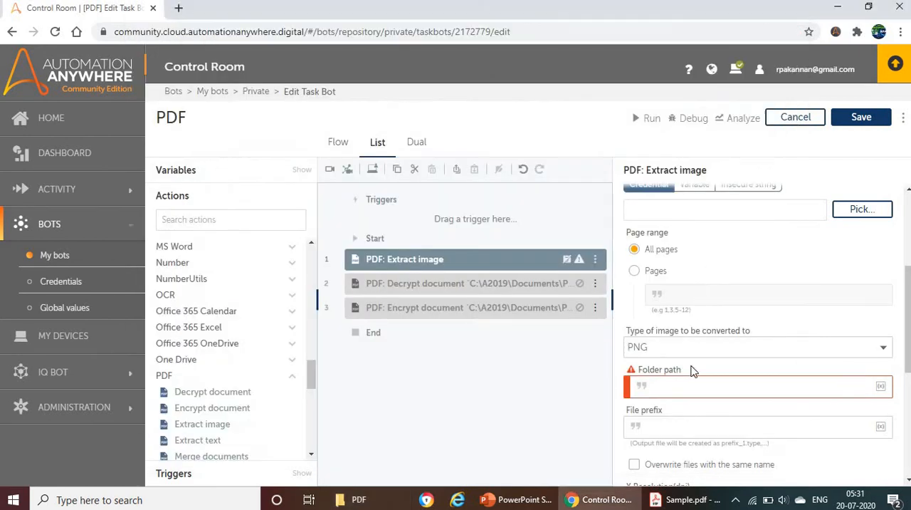
{"action": "left_click", "coordinate": [689, 386]}
{"action": "key", "text": "ctrl+v"}
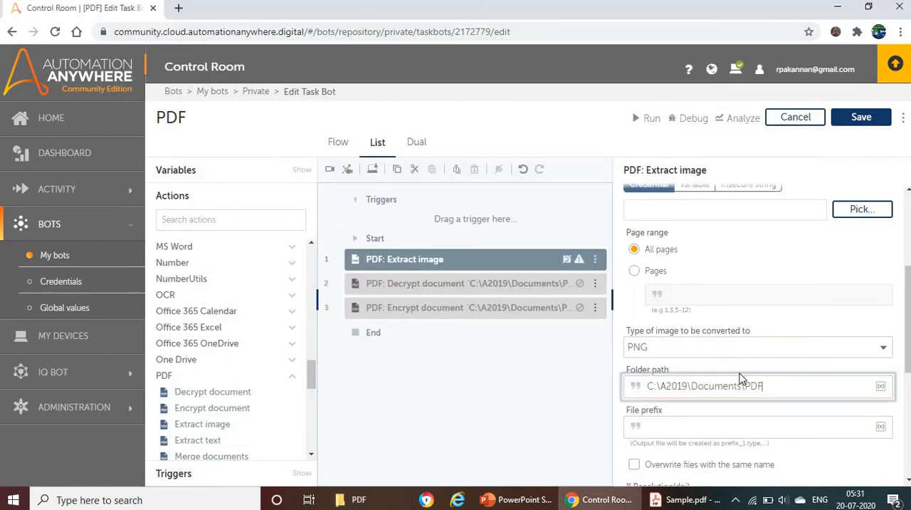
Set the output file prefix to Image and allow overwriting files with the same name.
{"action": "scroll", "coordinate": [755, 376], "scroll_direction": "down", "scroll_amount": 1}
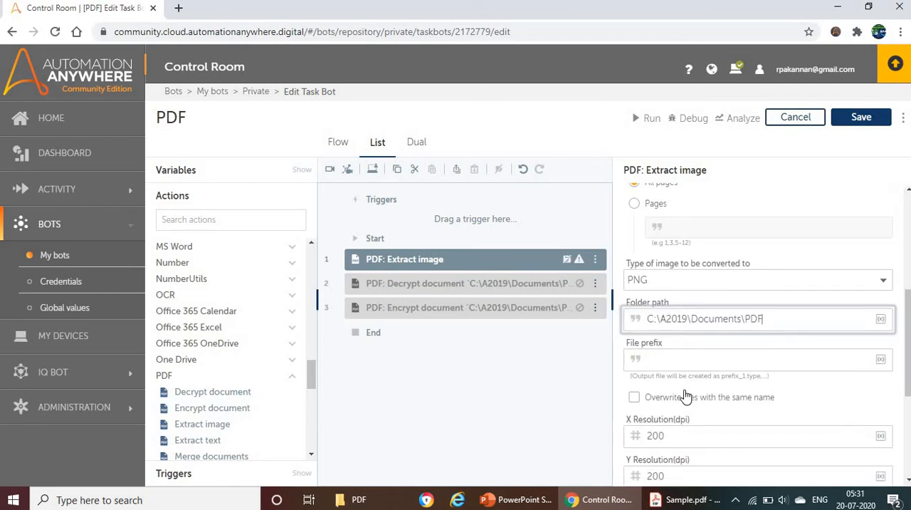
{"action": "left_click", "coordinate": [685, 362]}
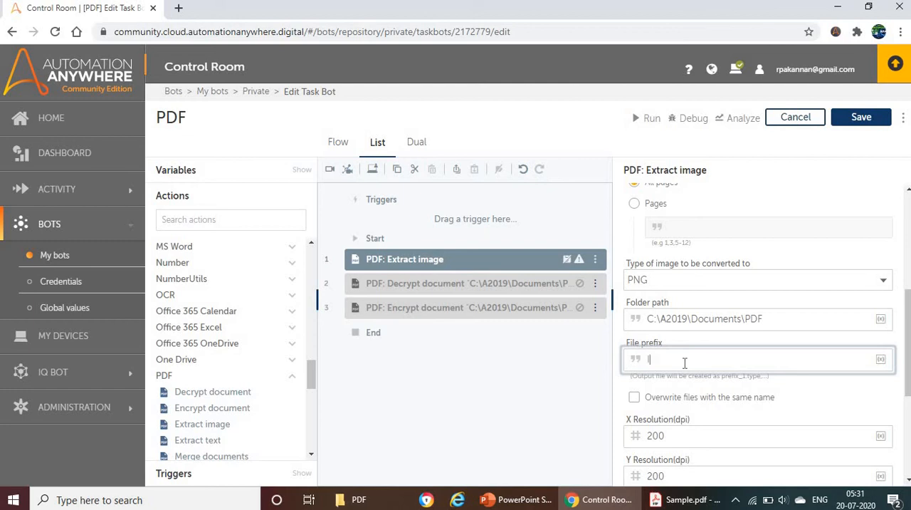
{"action": "scroll", "coordinate": [767, 354], "scroll_direction": "down", "scroll_amount": 2}
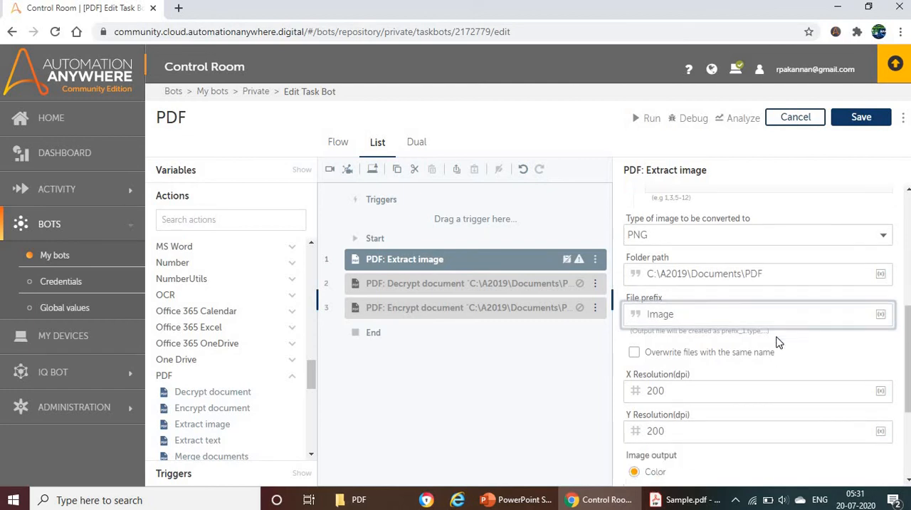
{"action": "left_click", "coordinate": [636, 264]}
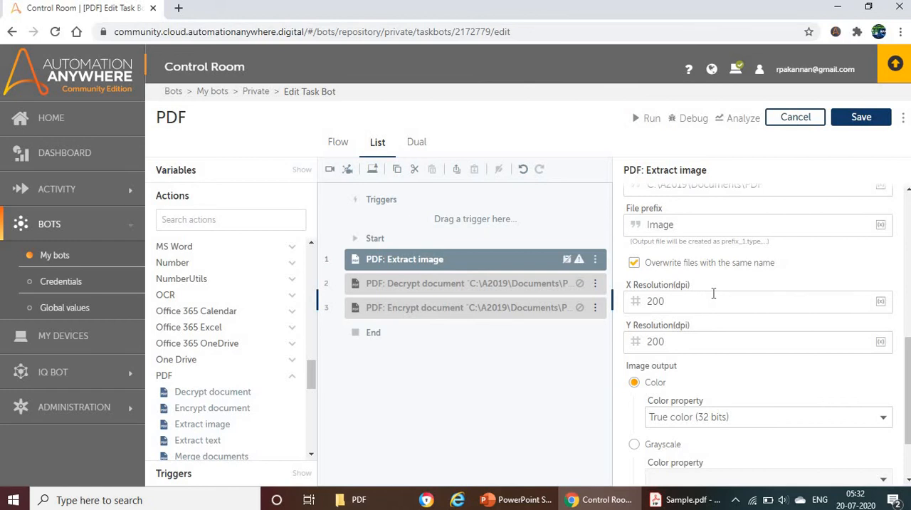
Review the remaining resolution and color settings of the Extract image action, and save and run the task bot.
{"action": "scroll", "coordinate": [690, 266], "scroll_direction": "down", "scroll_amount": 1}
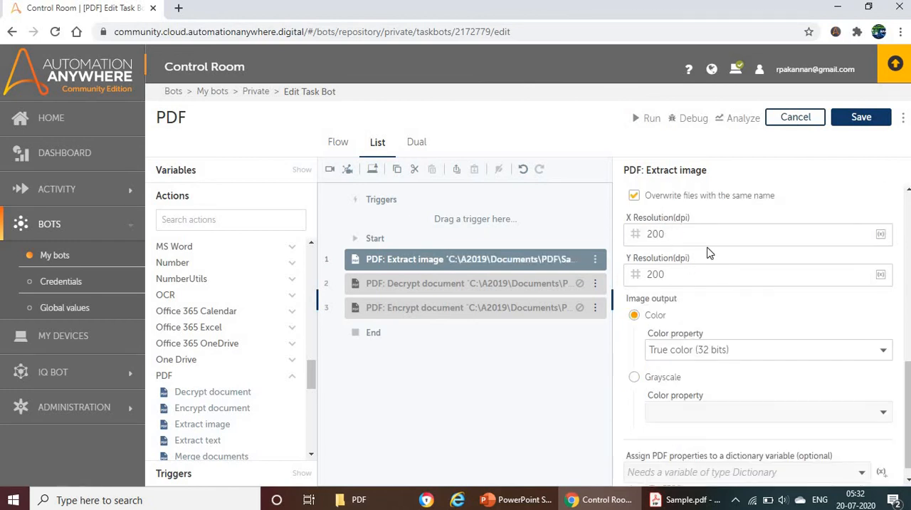
{"action": "scroll", "coordinate": [692, 284], "scroll_direction": "down", "scroll_amount": 1}
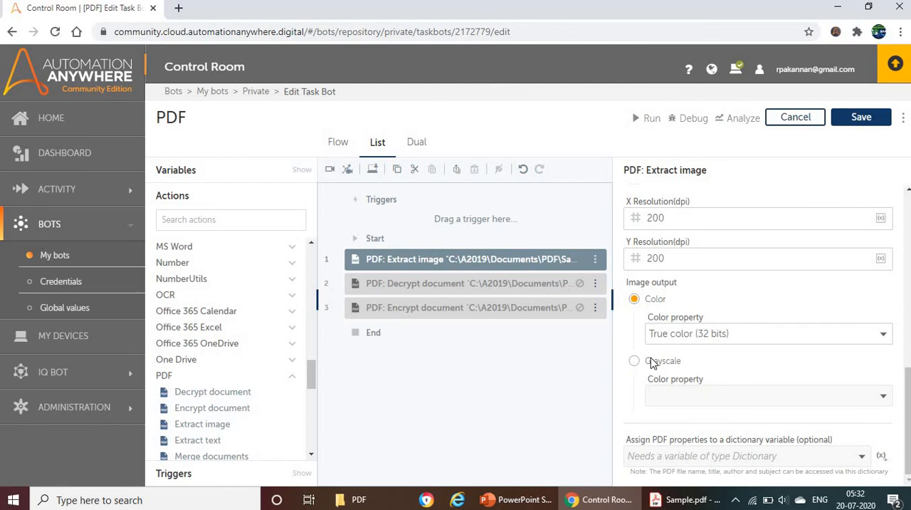
{"action": "scroll", "coordinate": [648, 346], "scroll_direction": "up", "scroll_amount": 5}
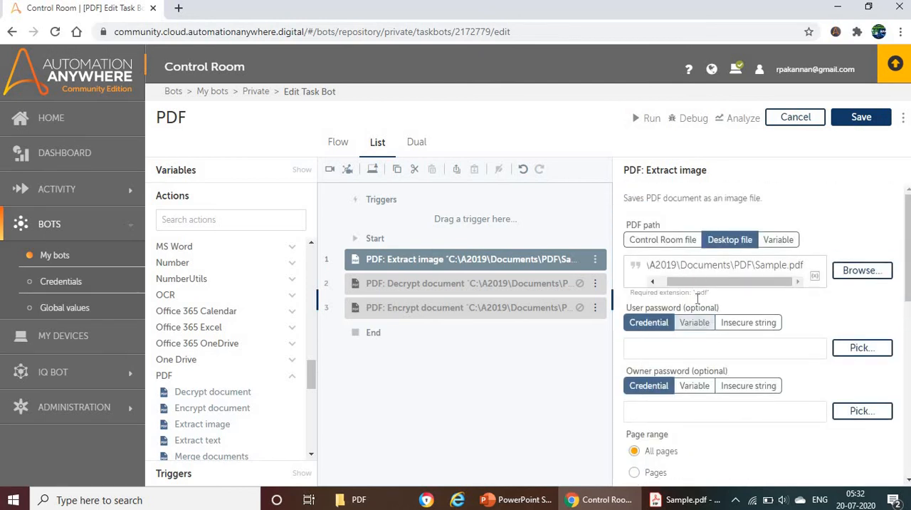
{"action": "left_click", "coordinate": [851, 117]}
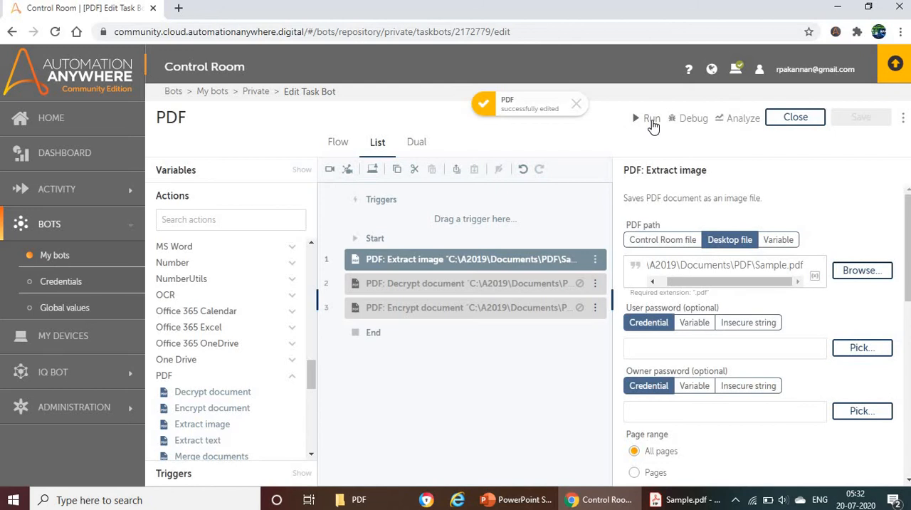
{"action": "left_click", "coordinate": [641, 119]}
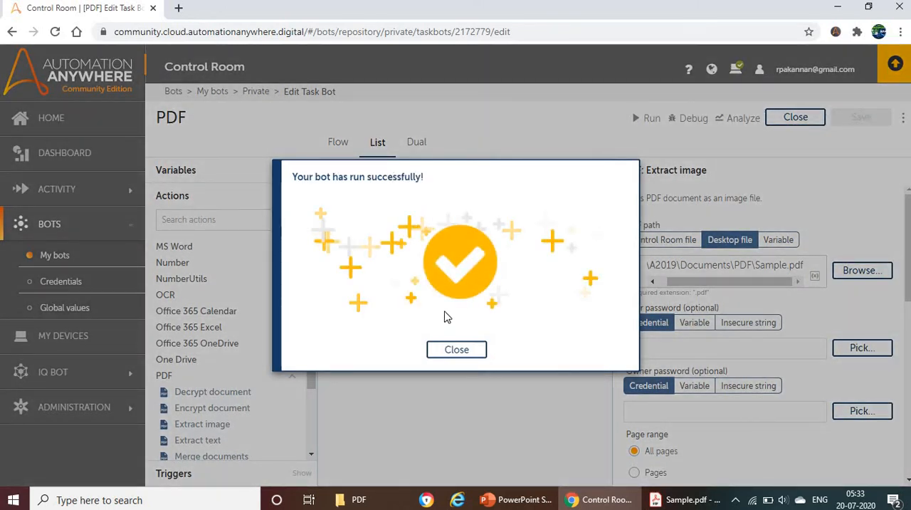
Dismiss the run result and check the extracted files Image_1 and Image_2 in the PDF folder.
{"action": "left_click", "coordinate": [442, 353]}
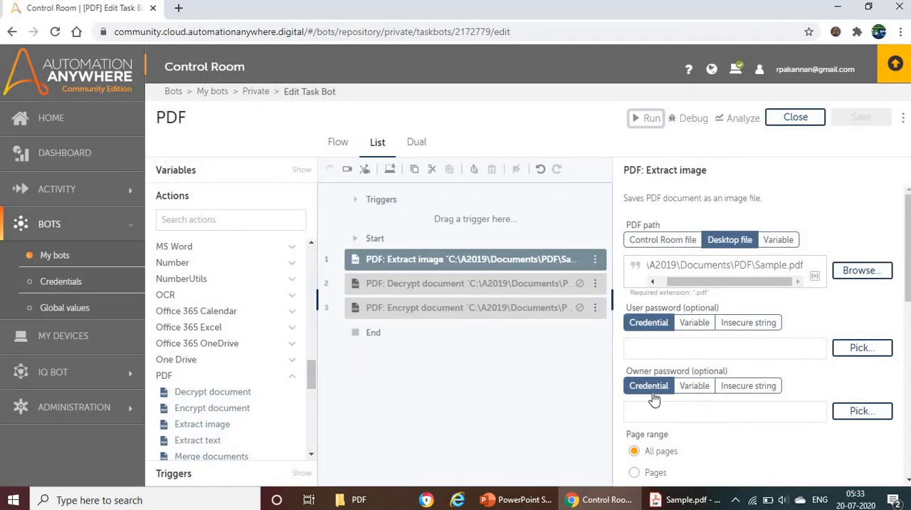
{"action": "left_click", "coordinate": [338, 501]}
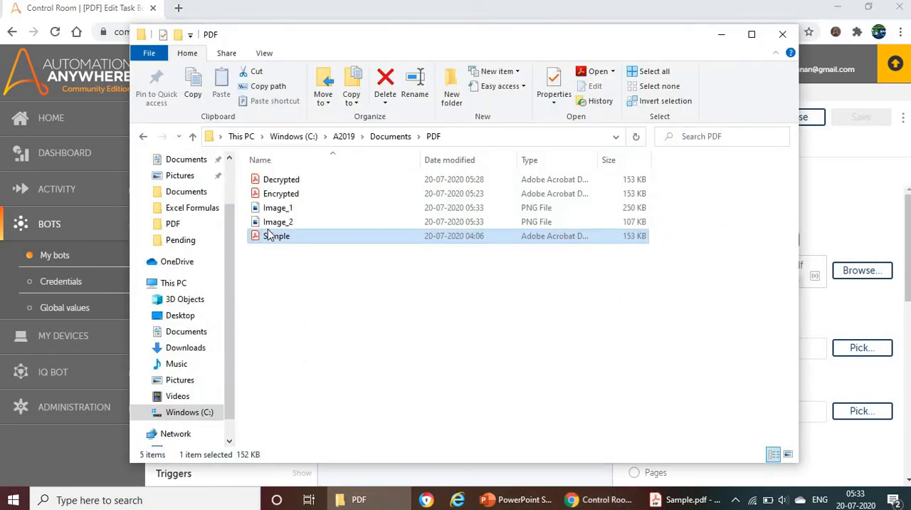
{"action": "left_click", "coordinate": [275, 208]}
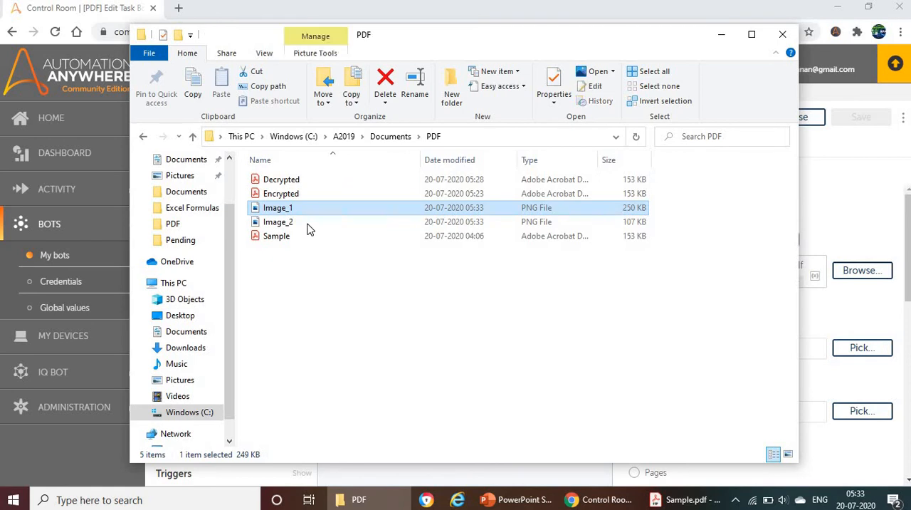
{"action": "left_click", "coordinate": [310, 227]}
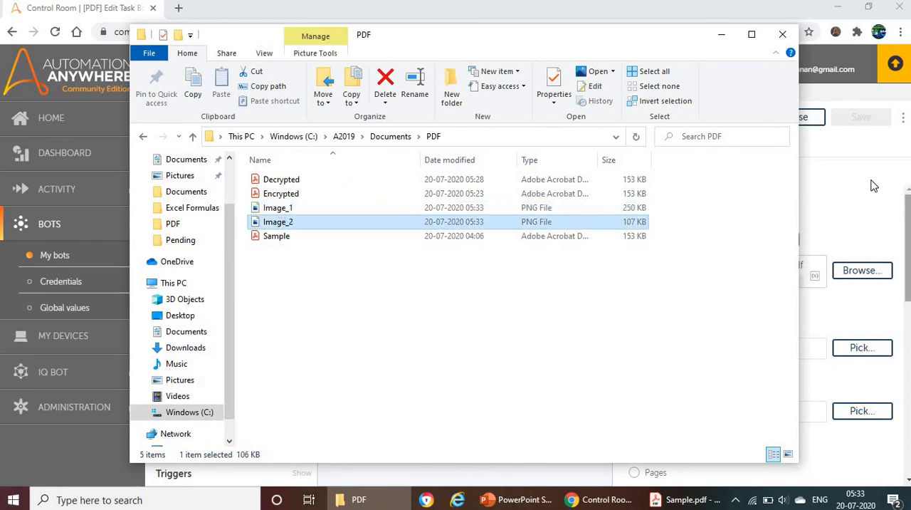
{"action": "left_click", "coordinate": [883, 207]}
Disable the Extract image action and add a PDF Extract text action above it as the first action of the bot.
{"action": "left_click", "coordinate": [502, 263]}
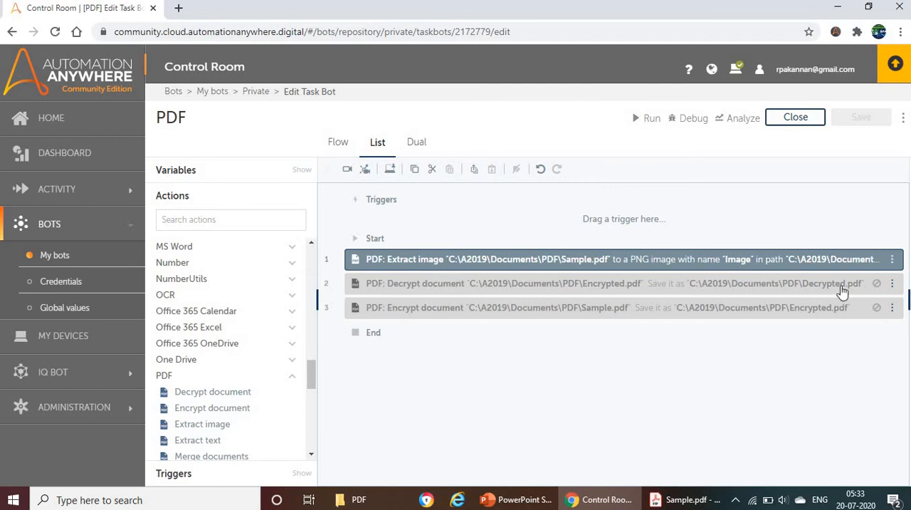
{"action": "left_click", "coordinate": [445, 258]}
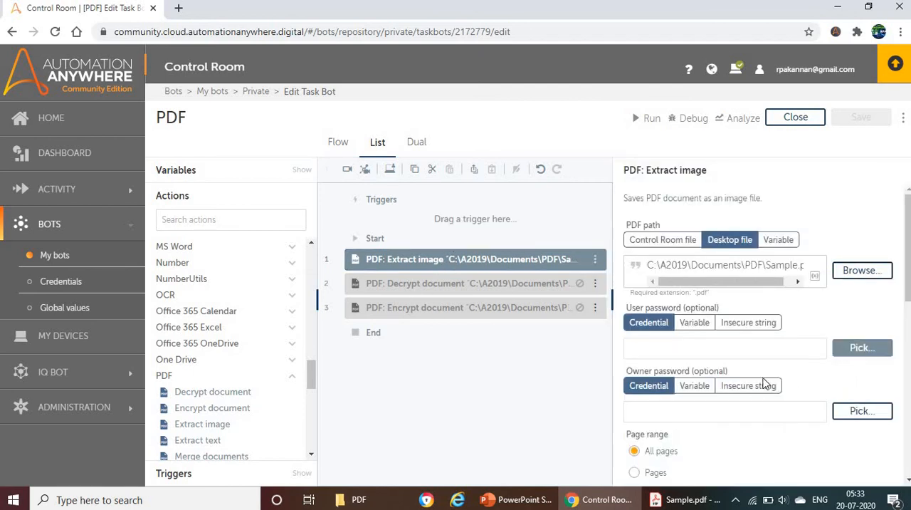
{"action": "scroll", "coordinate": [234, 434], "scroll_direction": "down", "scroll_amount": 2}
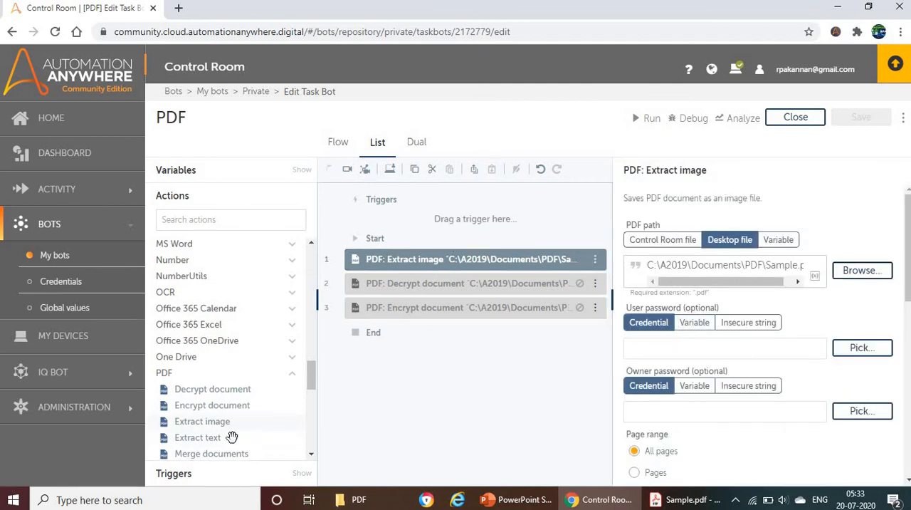
{"action": "scroll", "coordinate": [227, 427], "scroll_direction": "down", "scroll_amount": 2}
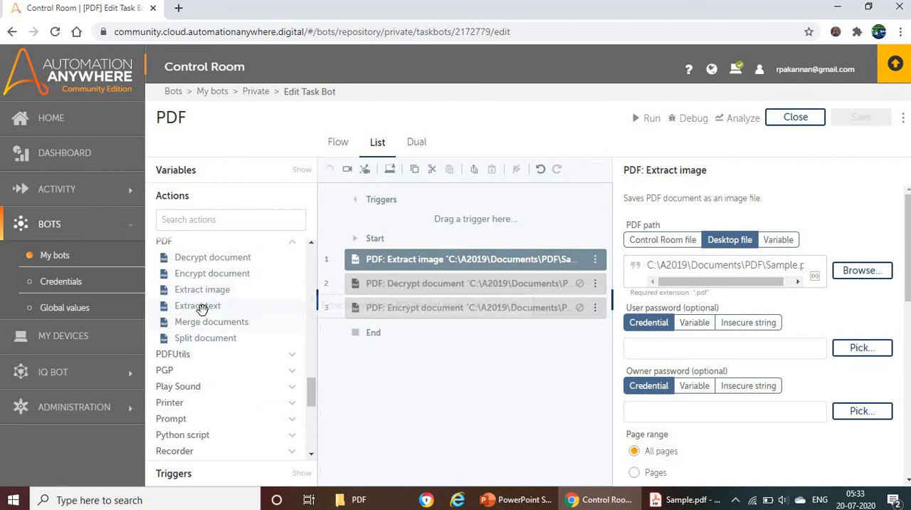
{"action": "left_click", "coordinate": [599, 264]}
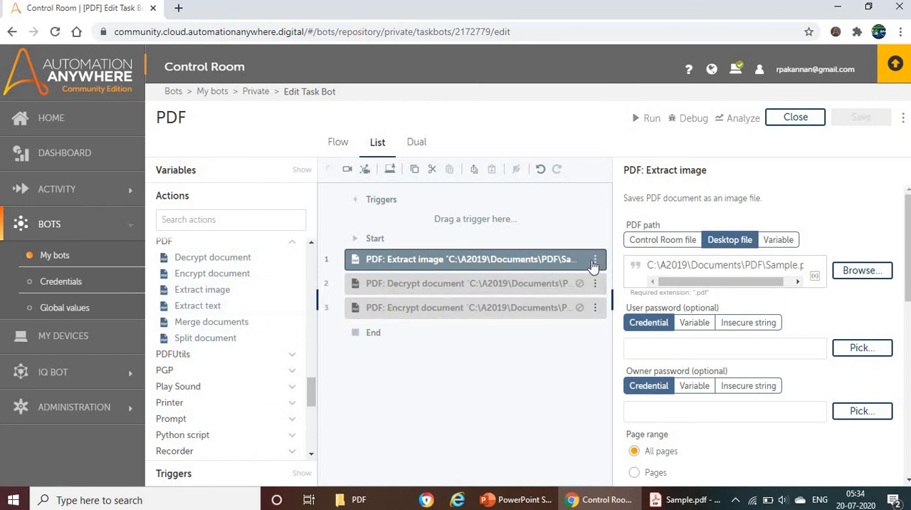
{"action": "right_click", "coordinate": [565, 310]}
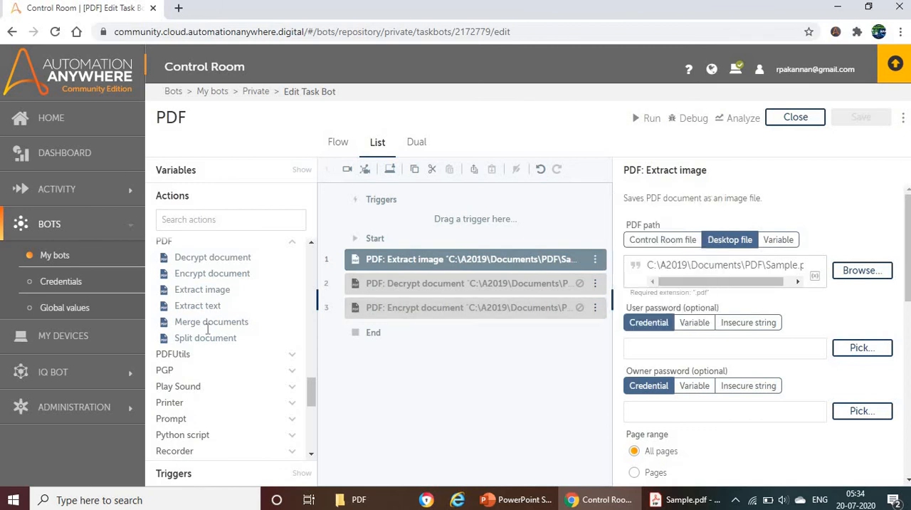
{"action": "left_click_drag", "start_coordinate": [201, 305], "coordinate": [406, 265]}
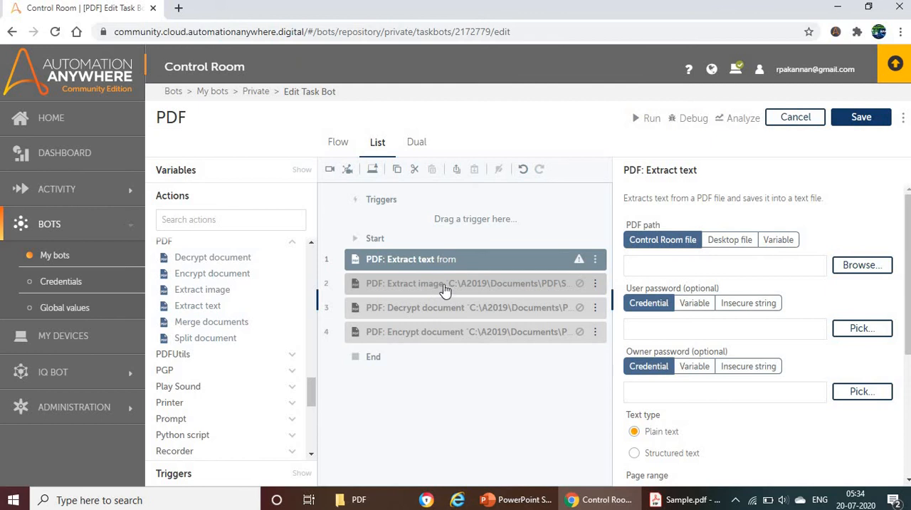
{"action": "left_click", "coordinate": [431, 259]}
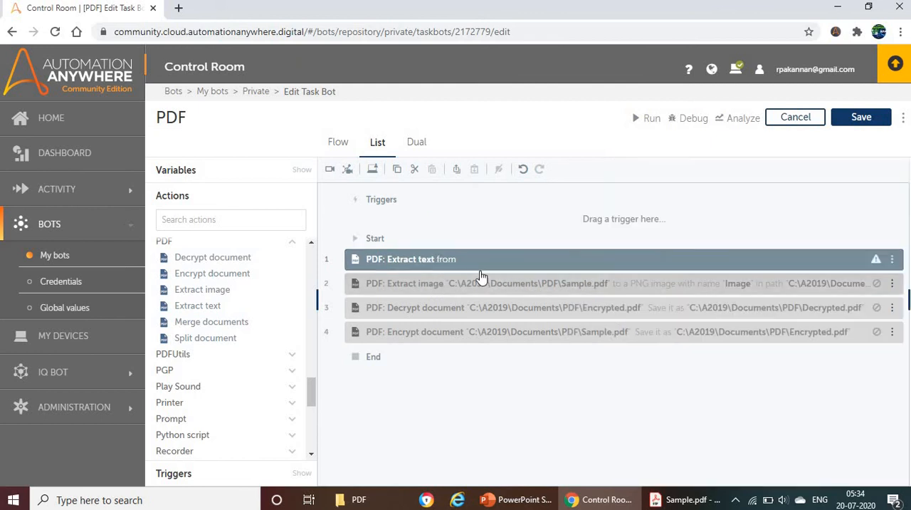
{"action": "left_click", "coordinate": [460, 259]}
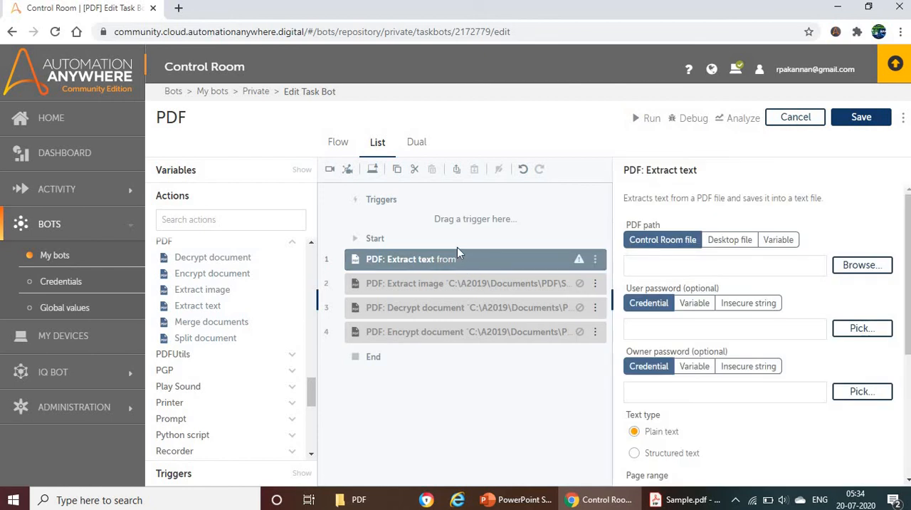
Set the Extract text source to a desktop file and enter the folder path C:\A2019\Documents\PDF\, copied from the File Explorer address.
{"action": "left_click", "coordinate": [744, 240]}
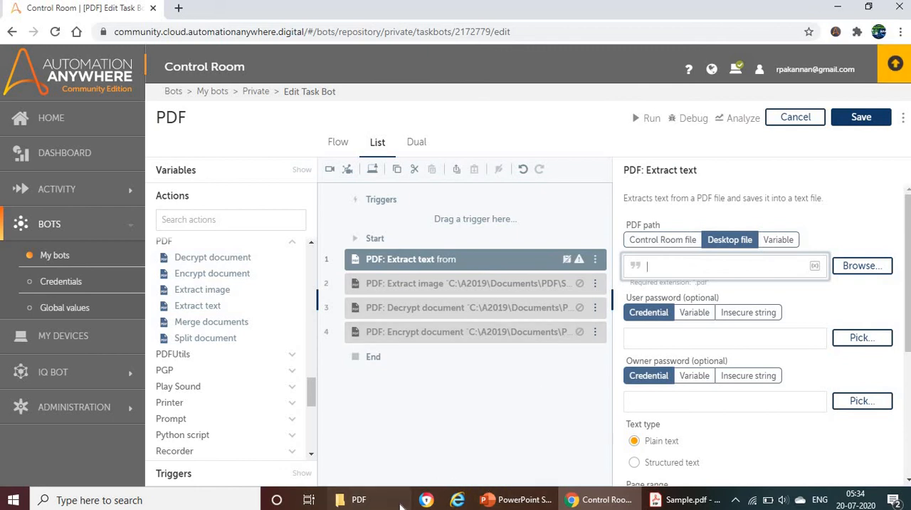
{"action": "left_click", "coordinate": [356, 500]}
{"action": "left_click", "coordinate": [463, 137]}
{"action": "key", "text": "ctrl+c"}
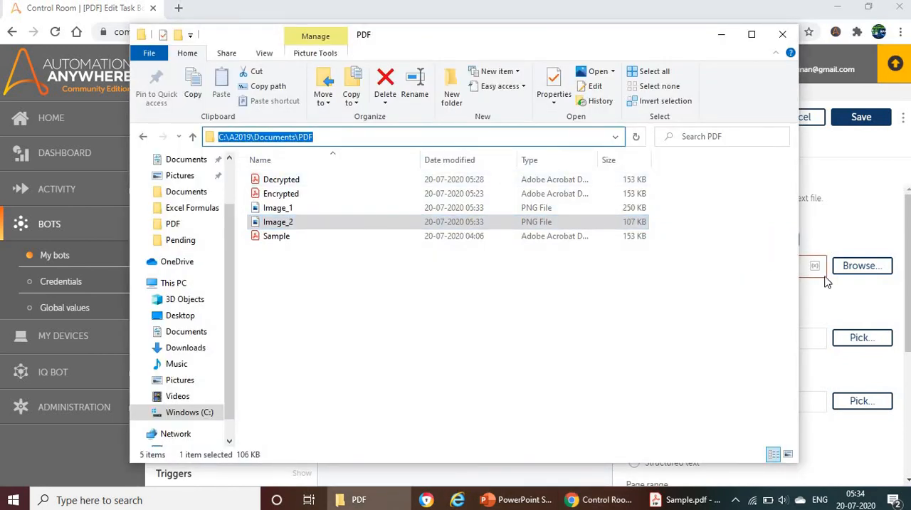
{"action": "left_click", "coordinate": [848, 234]}
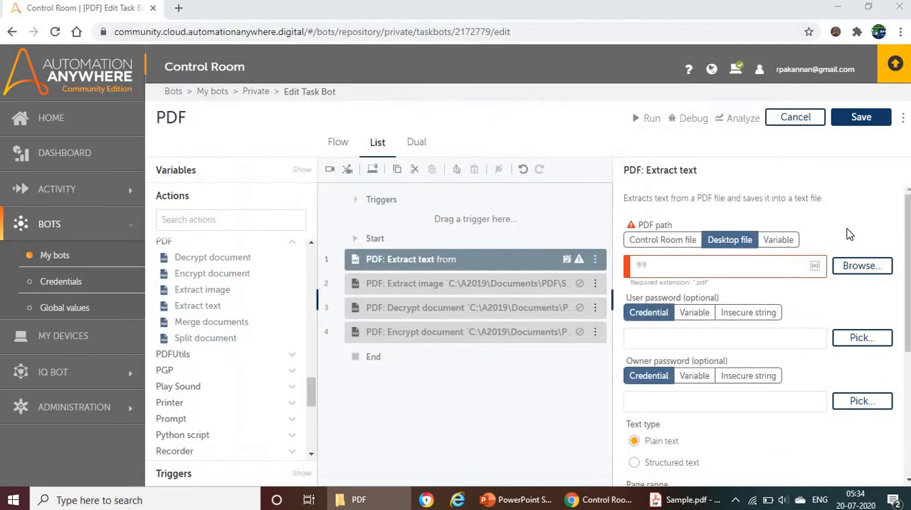
{"action": "left_click", "coordinate": [692, 265]}
{"action": "key", "text": "ctrl+v"}
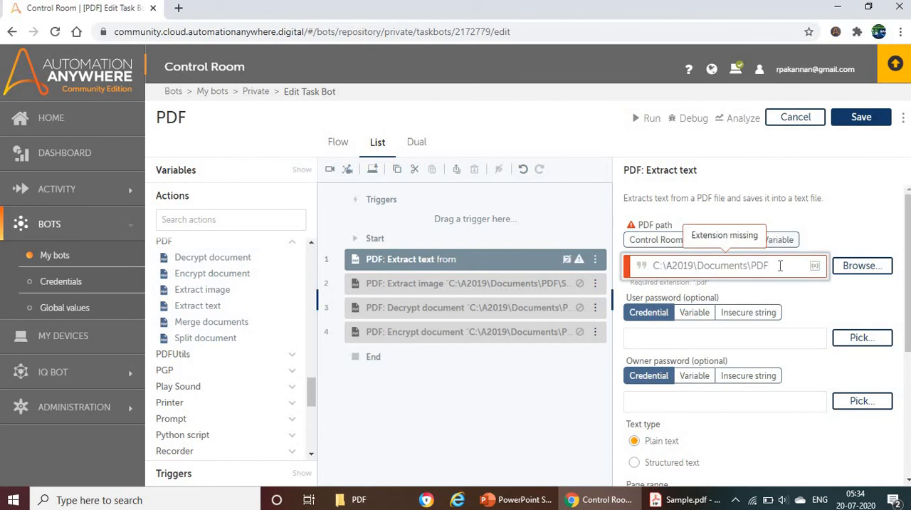
{"action": "type", "text": "\\"}
Complete the PDF path with the file name Sample.pdf, copying the name from the file in File Explorer.
{"action": "key", "text": "alt+Tab"}
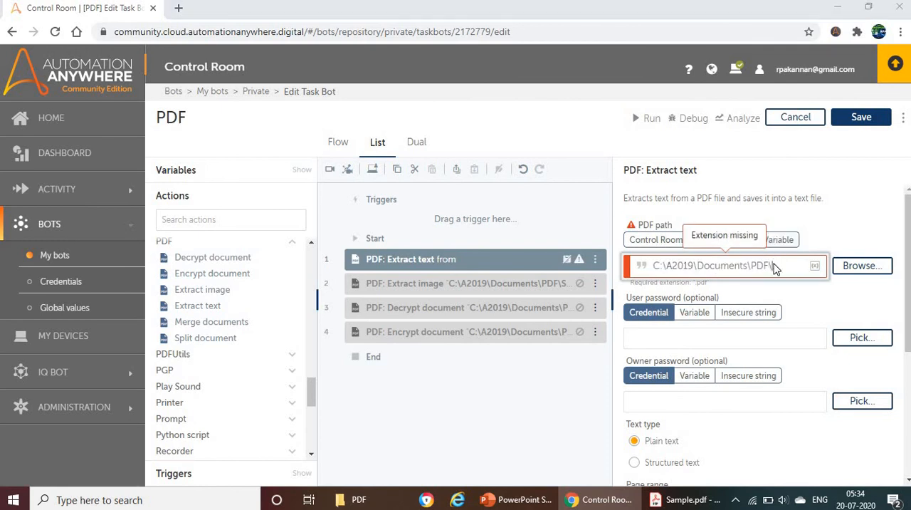
{"action": "left_click", "coordinate": [297, 236]}
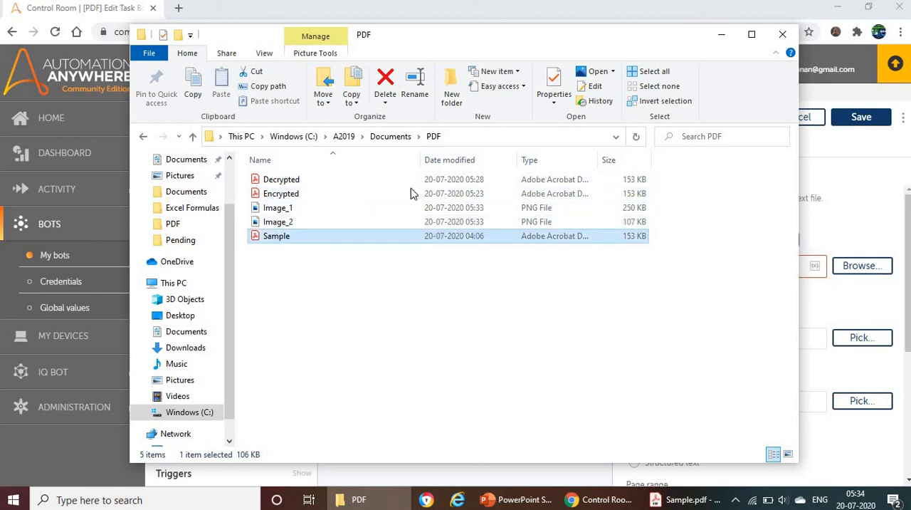
{"action": "key", "text": "F2"}
{"action": "key", "text": "ctrl+c"}
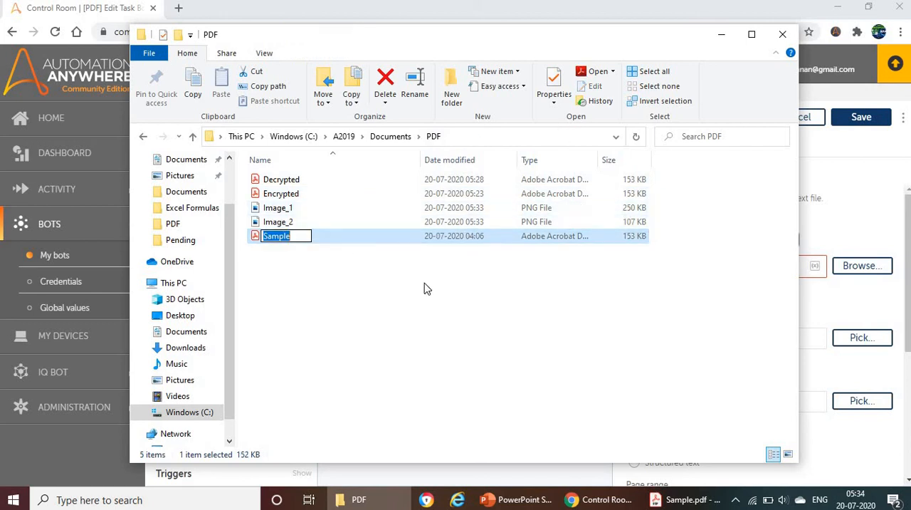
{"action": "left_click", "coordinate": [802, 267]}
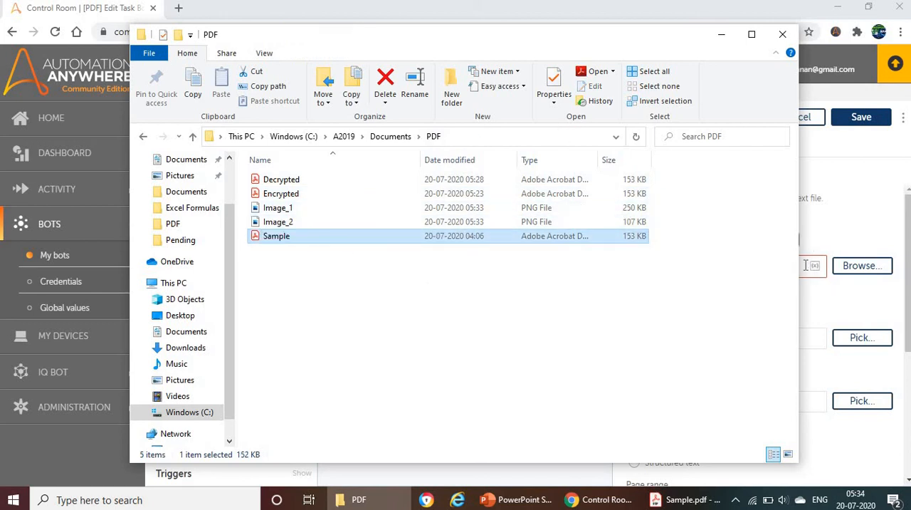
{"action": "left_click", "coordinate": [807, 266]}
{"action": "left_click", "coordinate": [777, 265]}
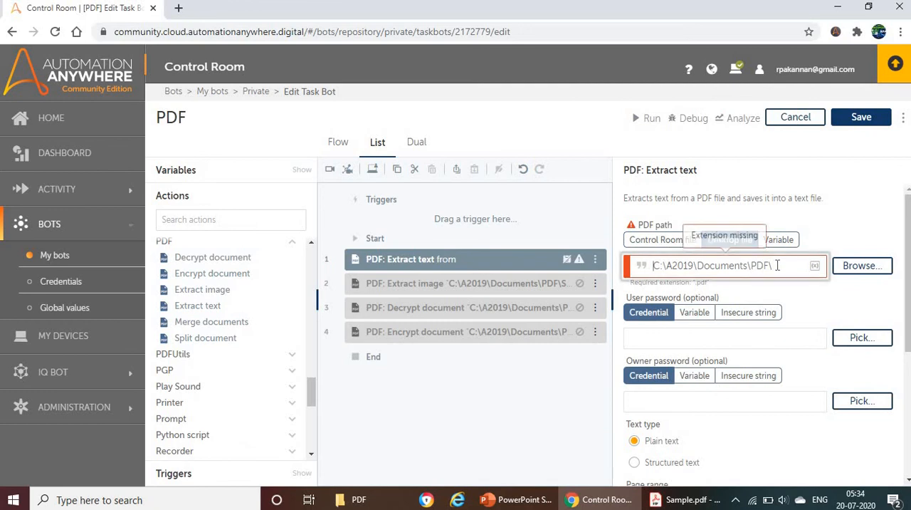
{"action": "key", "text": "ctrl+v"}
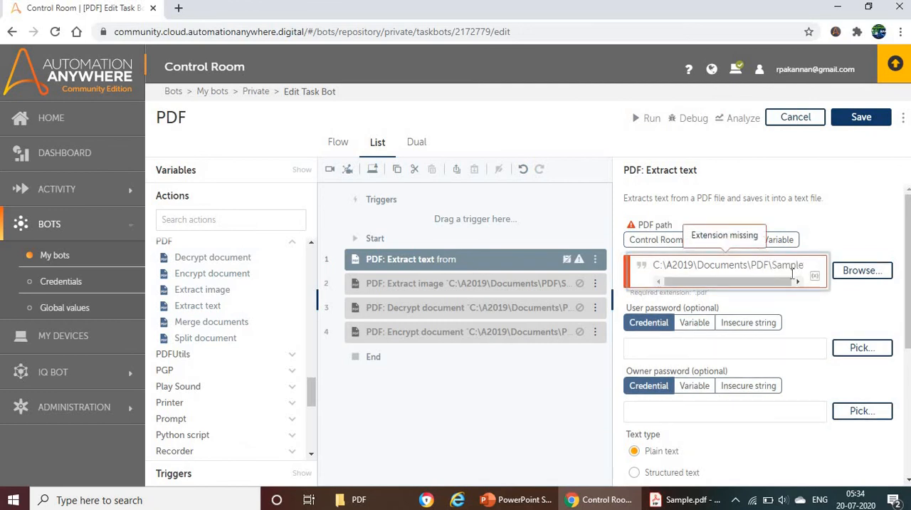
{"action": "type", "text": ".pdf"}
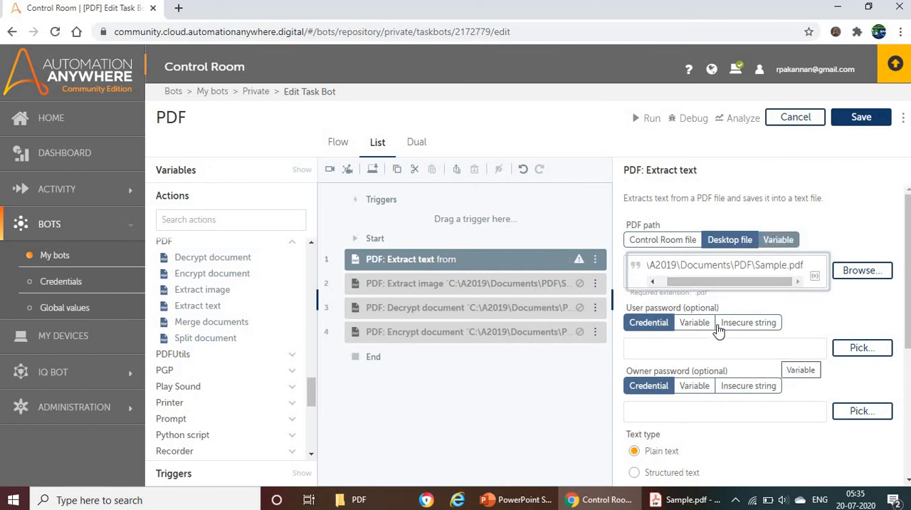
{"action": "left_click", "coordinate": [699, 351]}
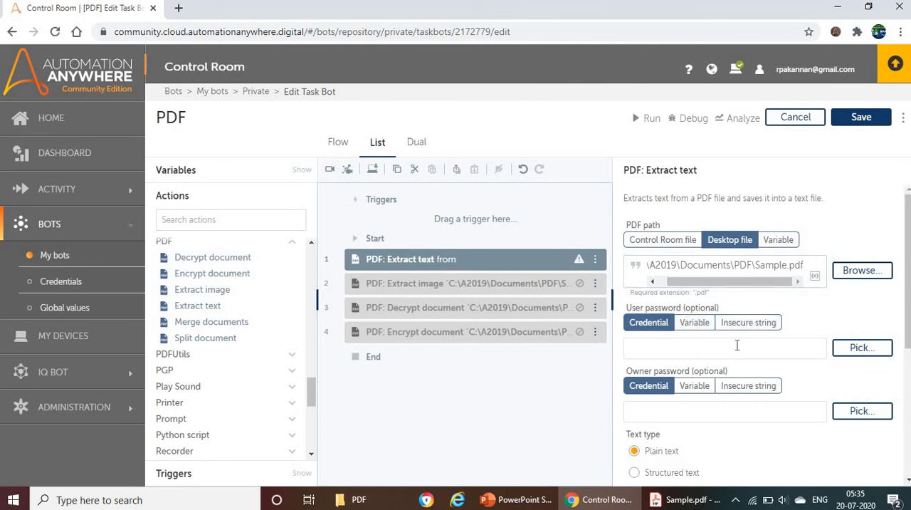
Review the text type options of the Extract text action and examine the layout of the text blocks in Sample.pdf.
{"action": "scroll", "coordinate": [738, 345], "scroll_direction": "down", "scroll_amount": 1}
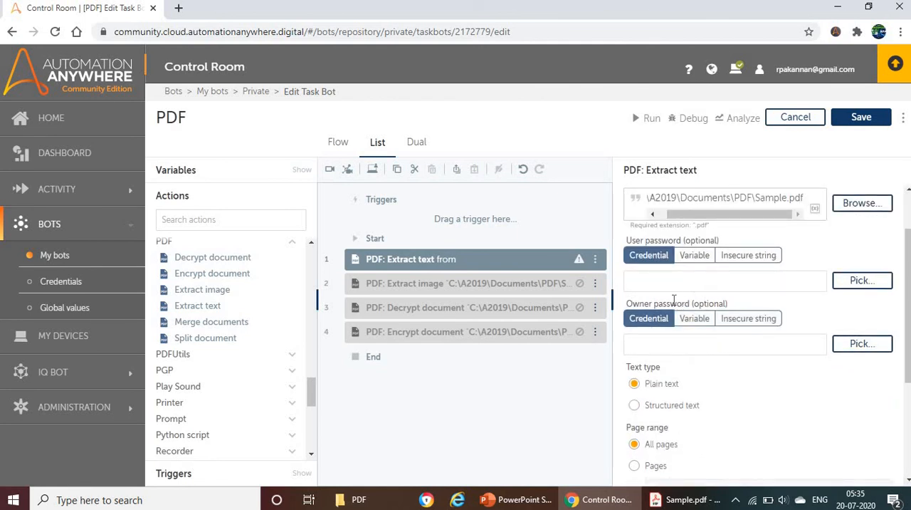
{"action": "scroll", "coordinate": [669, 313], "scroll_direction": "down", "scroll_amount": 1}
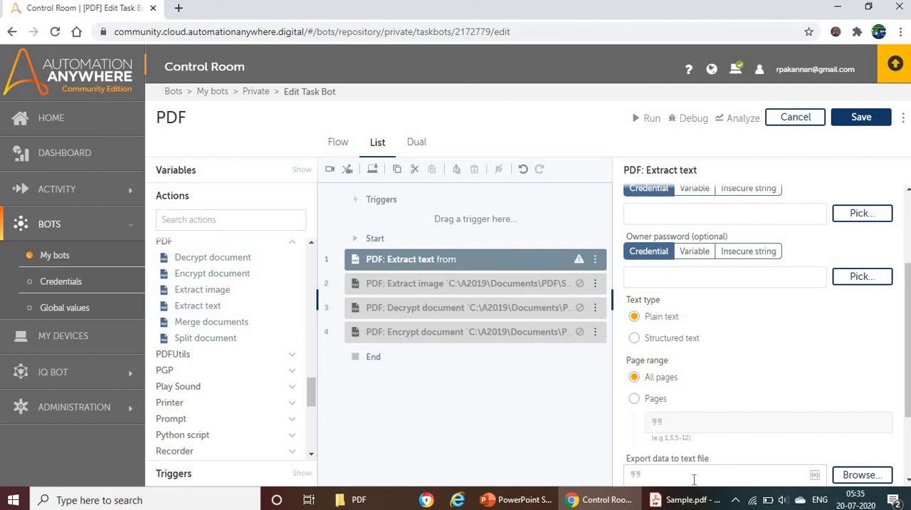
{"action": "left_click", "coordinate": [684, 499]}
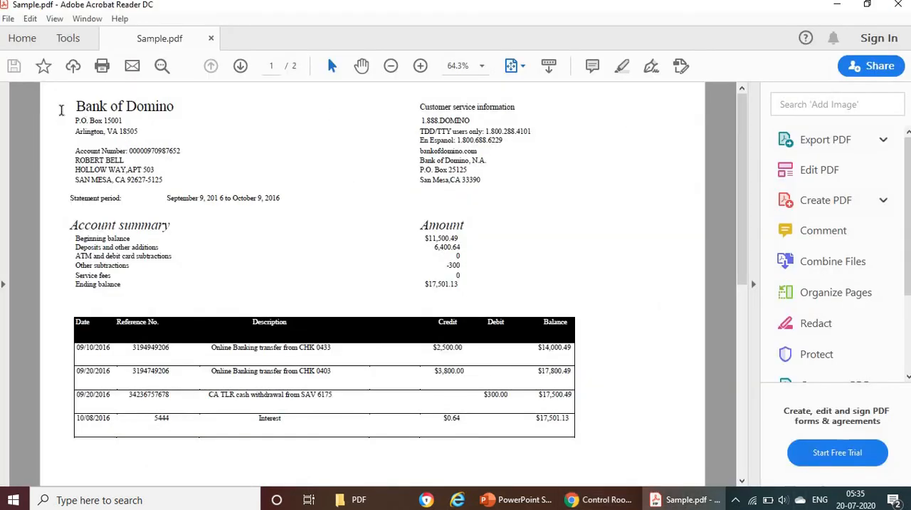
{"action": "left_click_drag", "start_coordinate": [62, 108], "coordinate": [481, 185]}
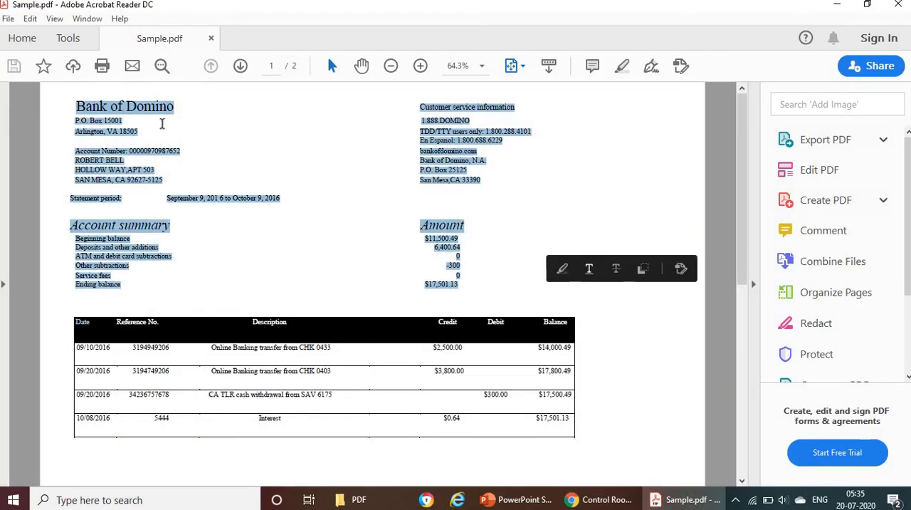
{"action": "left_click", "coordinate": [163, 123]}
{"action": "left_click_drag", "start_coordinate": [71, 102], "coordinate": [93, 260]}
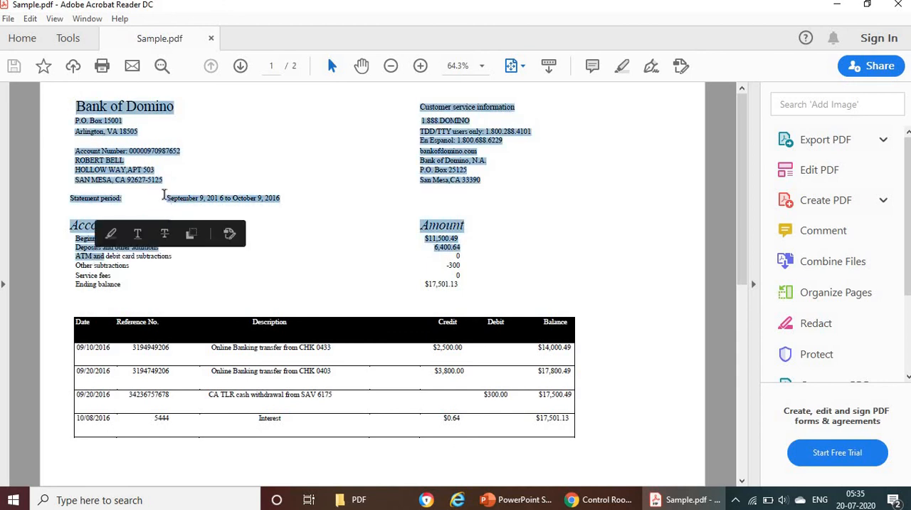
{"action": "left_click", "coordinate": [482, 146]}
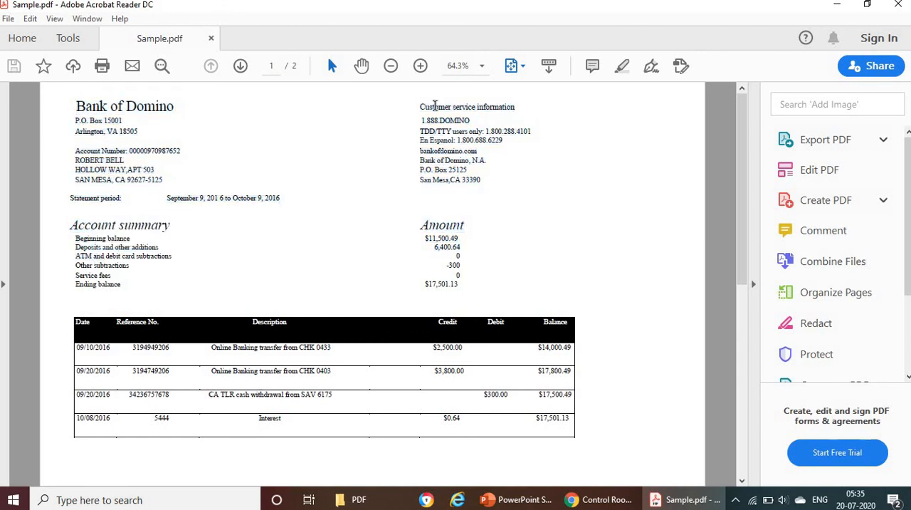
{"action": "left_click_drag", "start_coordinate": [421, 109], "coordinate": [461, 277]}
{"action": "left_click", "coordinate": [507, 183]}
{"action": "key", "text": "alt+Tab"}
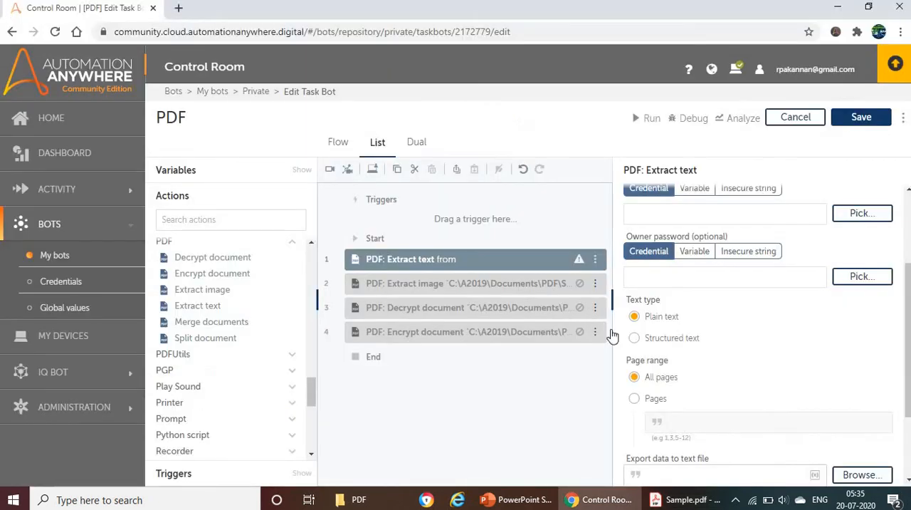
Compare the column layout of Sample.pdf once more and set the text type of the Extract text action to Structured text.
{"action": "key", "text": "alt+Tab"}
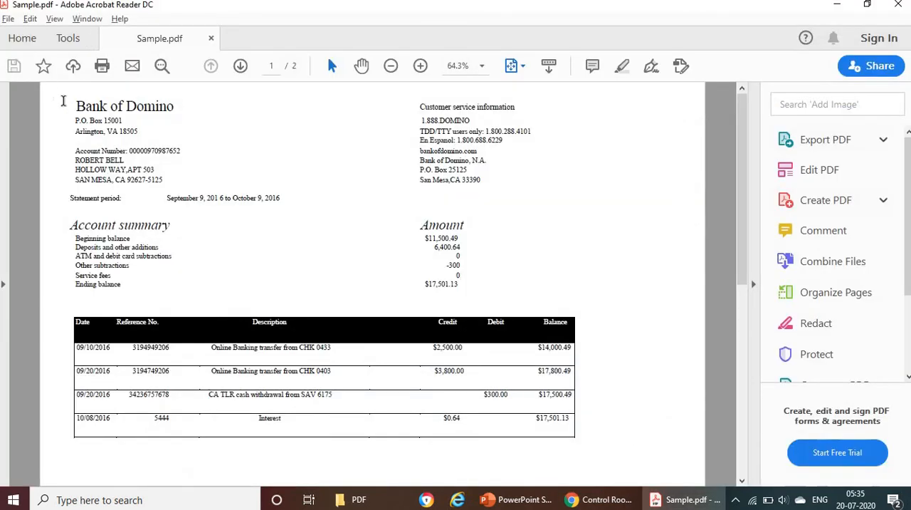
{"action": "left_click_drag", "start_coordinate": [65, 100], "coordinate": [500, 251]}
{"action": "left_click", "coordinate": [92, 106]}
{"action": "key", "text": "alt+Tab"}
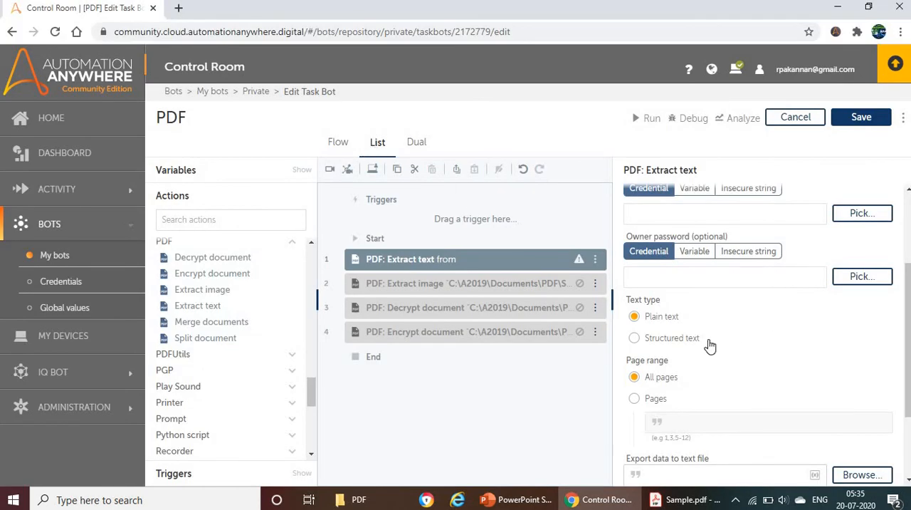
{"action": "left_click", "coordinate": [636, 341]}
{"action": "scroll", "coordinate": [726, 341], "scroll_direction": "down", "scroll_amount": 1}
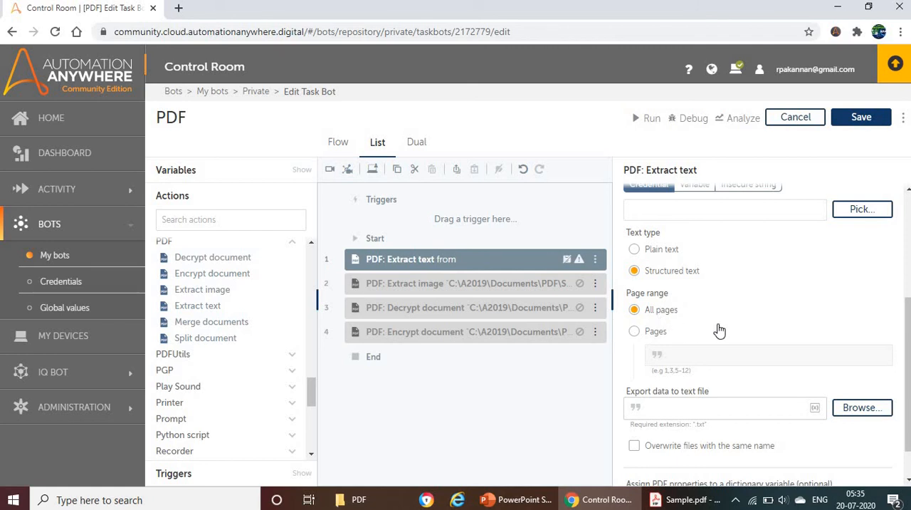
Enter the folder path C:\A2019\Documents\PDF as the Extract text export destination, copied from the File Explorer address.
{"action": "scroll", "coordinate": [719, 329], "scroll_direction": "down", "scroll_amount": 1}
{"action": "left_click", "coordinate": [680, 364]}
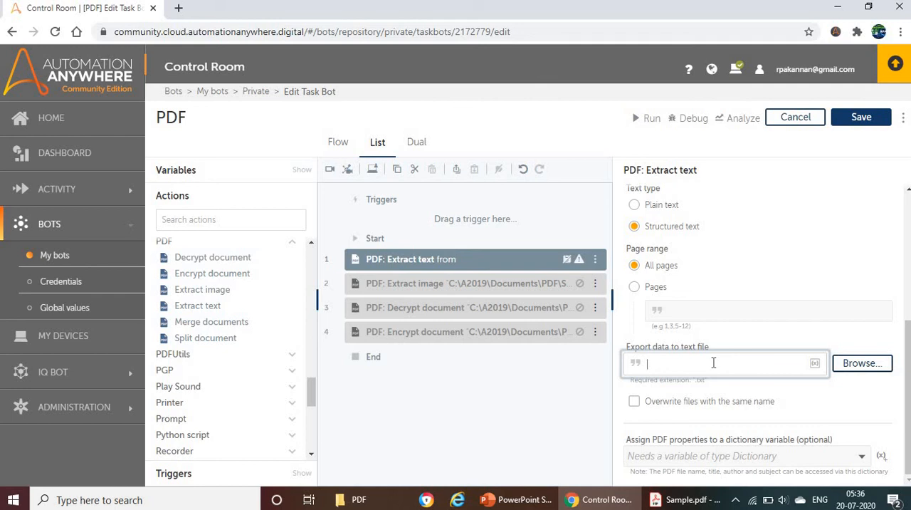
{"action": "left_click", "coordinate": [367, 499]}
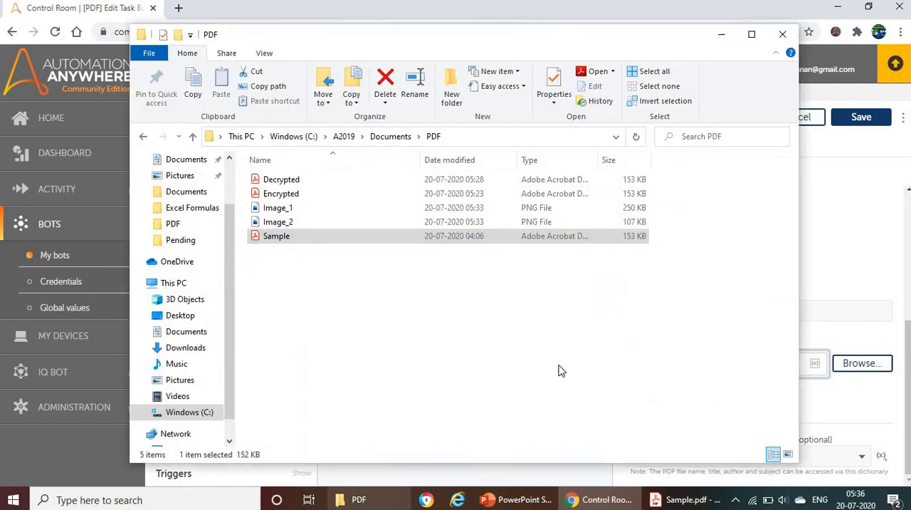
{"action": "left_click", "coordinate": [457, 136]}
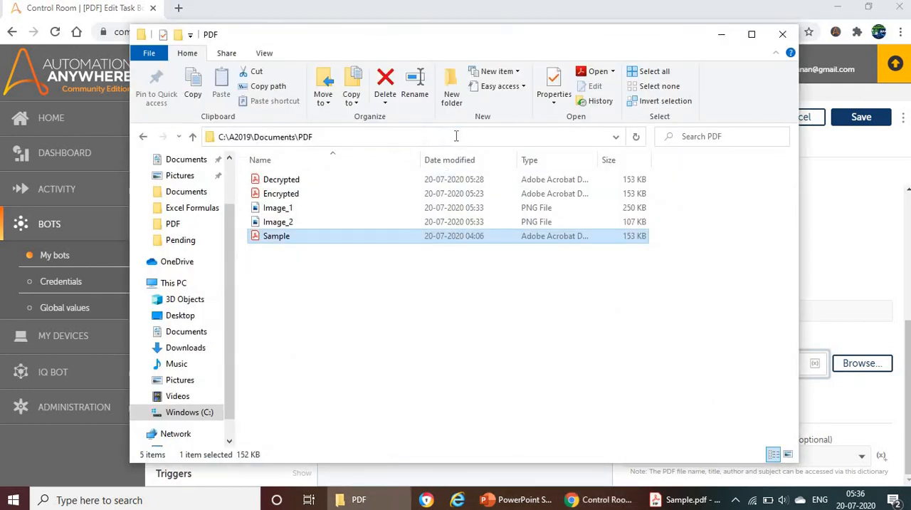
{"action": "left_click", "coordinate": [818, 252]}
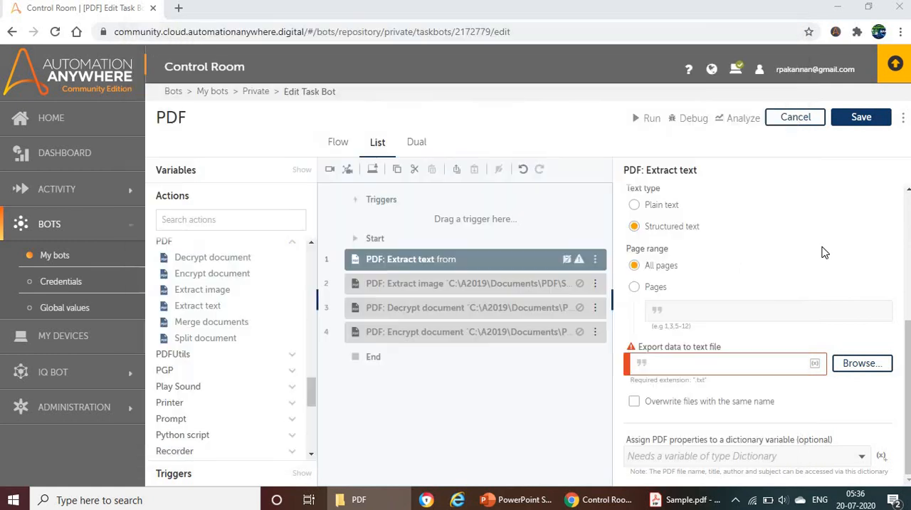
{"action": "left_click", "coordinate": [682, 364]}
{"action": "type", "text": "C:\\A2019\\Documents\\PDF"}
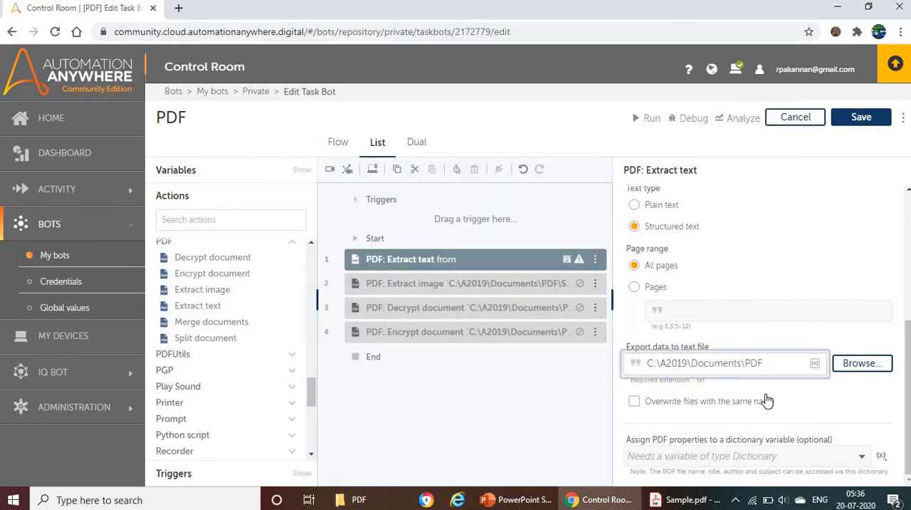
Complete the export path of the Extract text action with the file name textfile.txt.
{"action": "type", "text": "\\textfile"}
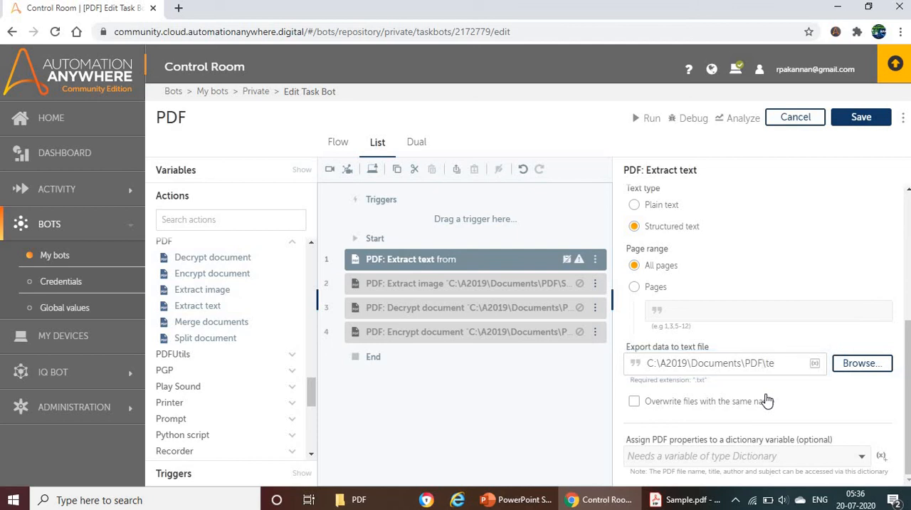
{"action": "type", "text": ".txt"}
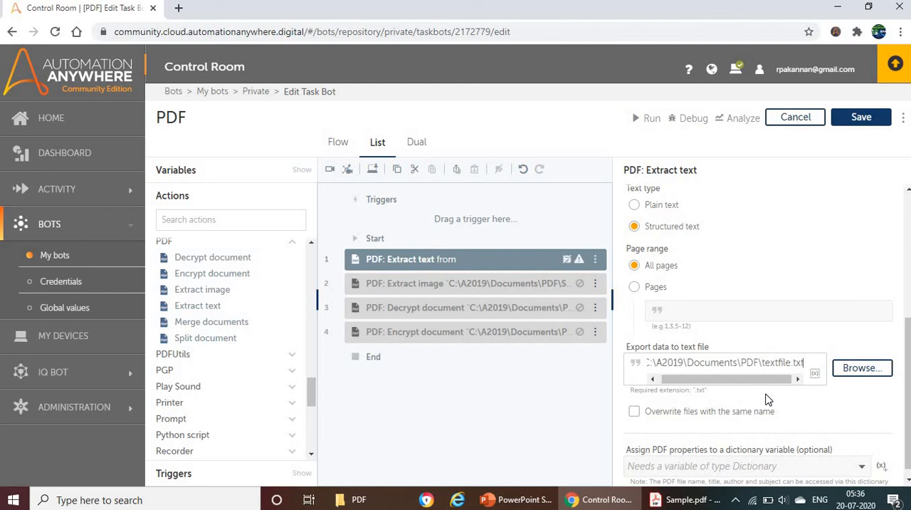
Allow the Extract text action to overwrite files with the same name and save the bot.
{"action": "left_click", "coordinate": [636, 412]}
{"action": "scroll", "coordinate": [721, 387], "scroll_direction": "down", "scroll_amount": 1}
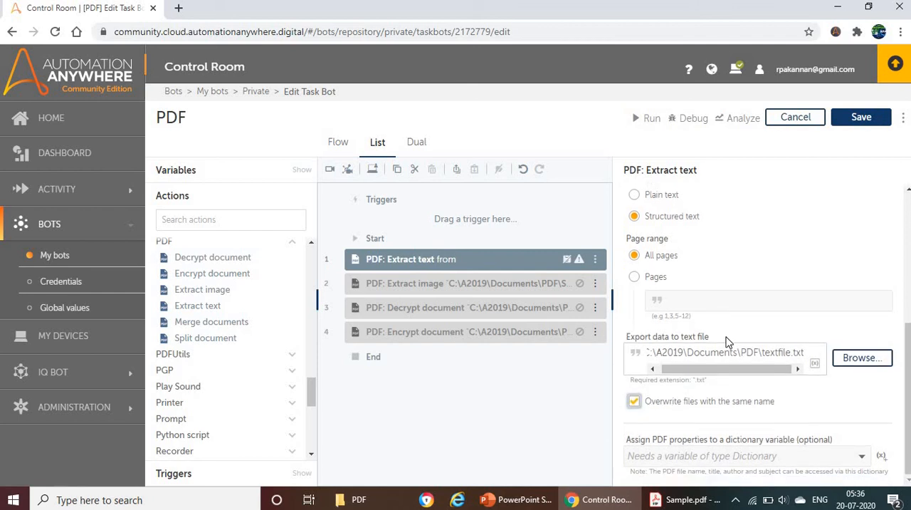
{"action": "left_click", "coordinate": [861, 118]}
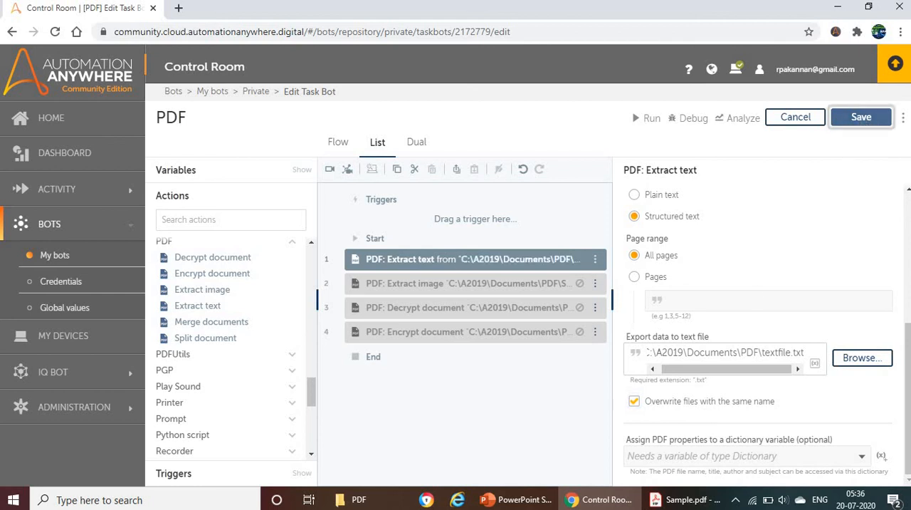